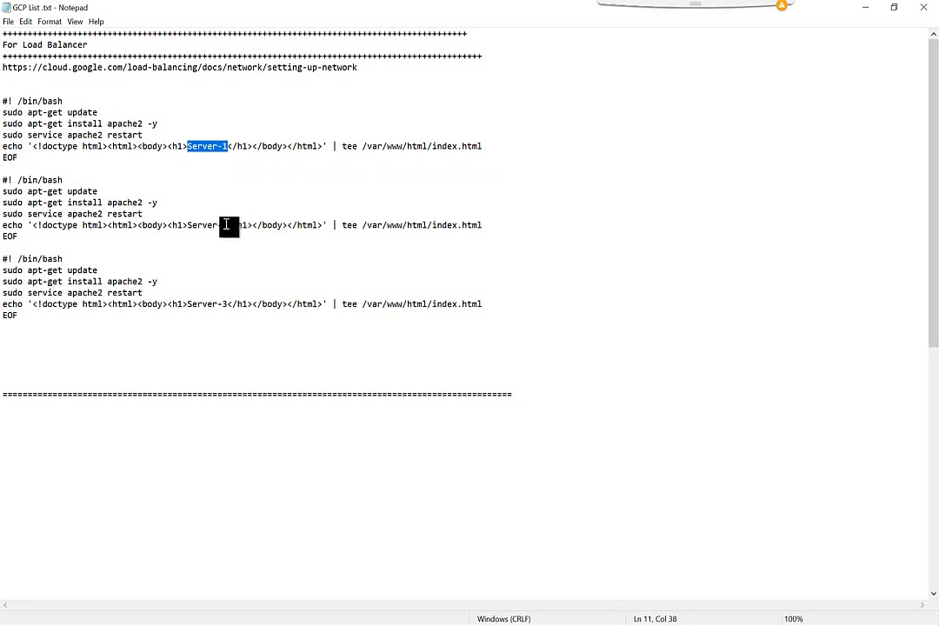
# Step: Highlight the Server-2 and Server-3 script lines and the documentation URL, then minimize Notepad
pyautogui.moveTo(224, 226); pyautogui.dragTo(192, 227)
pyautogui.moveTo(229, 304); pyautogui.dragTo(178, 300)
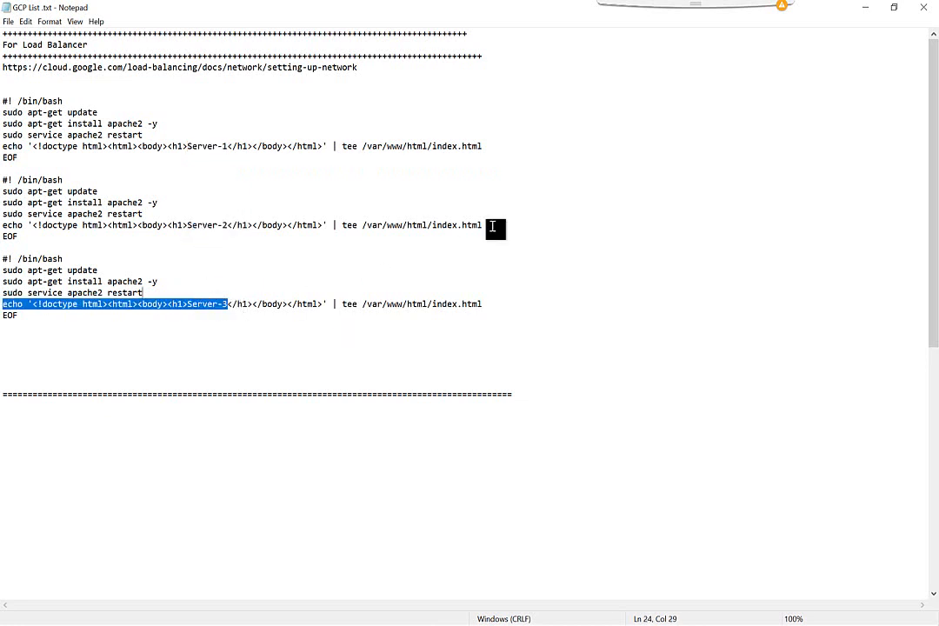
pyautogui.click(380, 184)
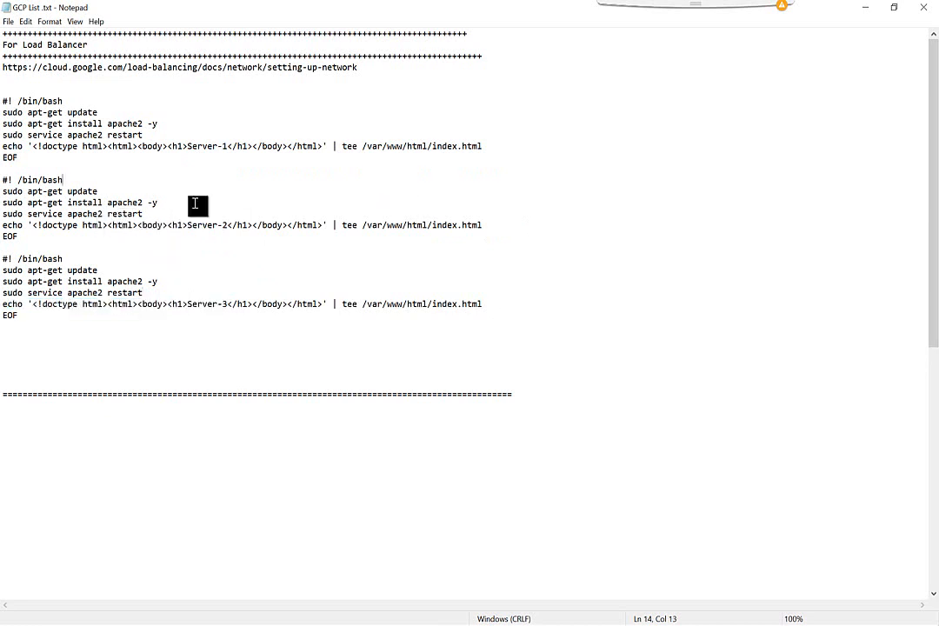
pyautogui.moveTo(359, 67); pyautogui.dragTo(2, 68)
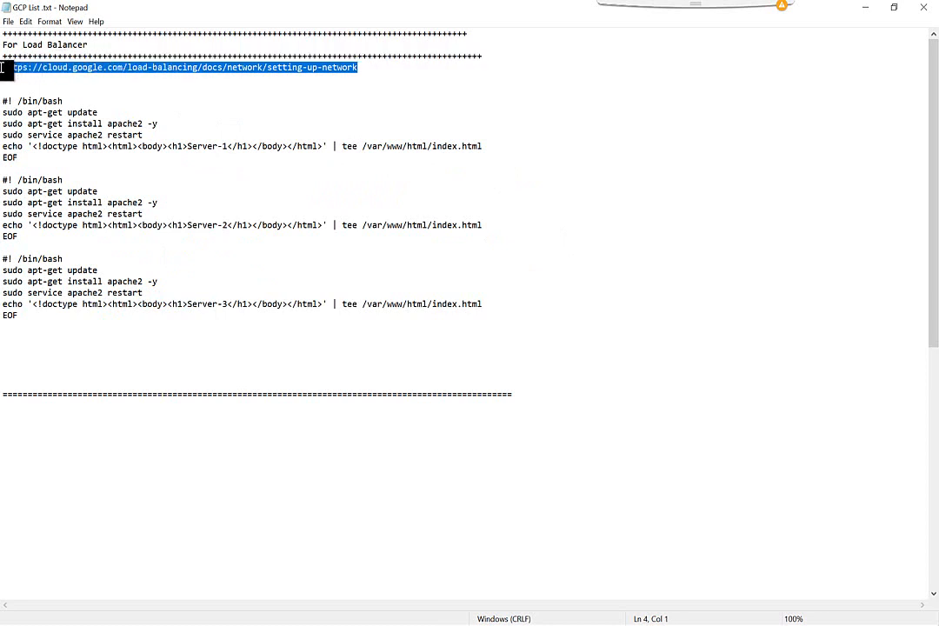
pyautogui.click(863, 7)
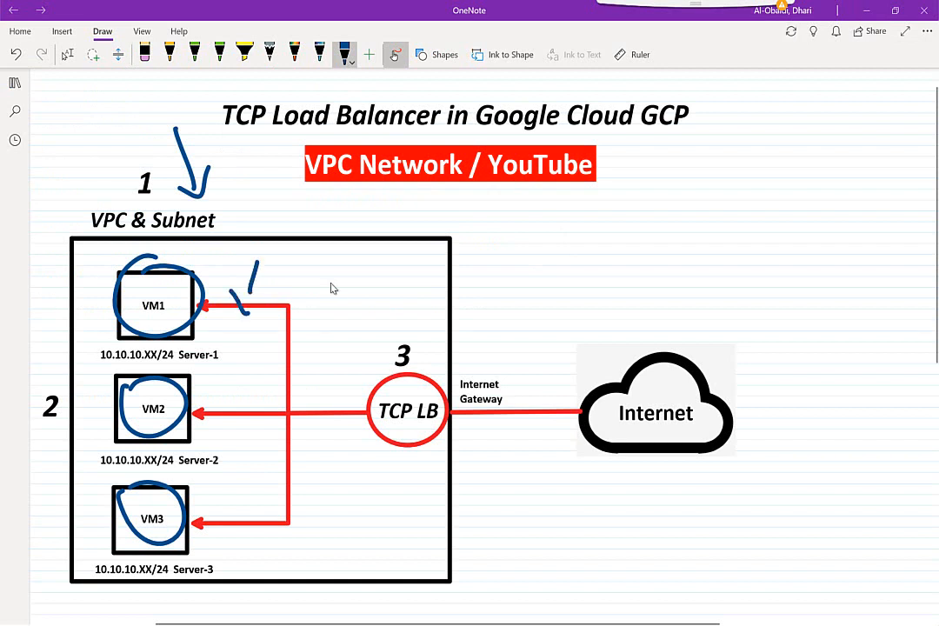
# Step: Ink a blue arrow toward the TCP LB label on the OneNote diagram
pyautogui.moveTo(357, 298); pyautogui.dragTo(415, 313)
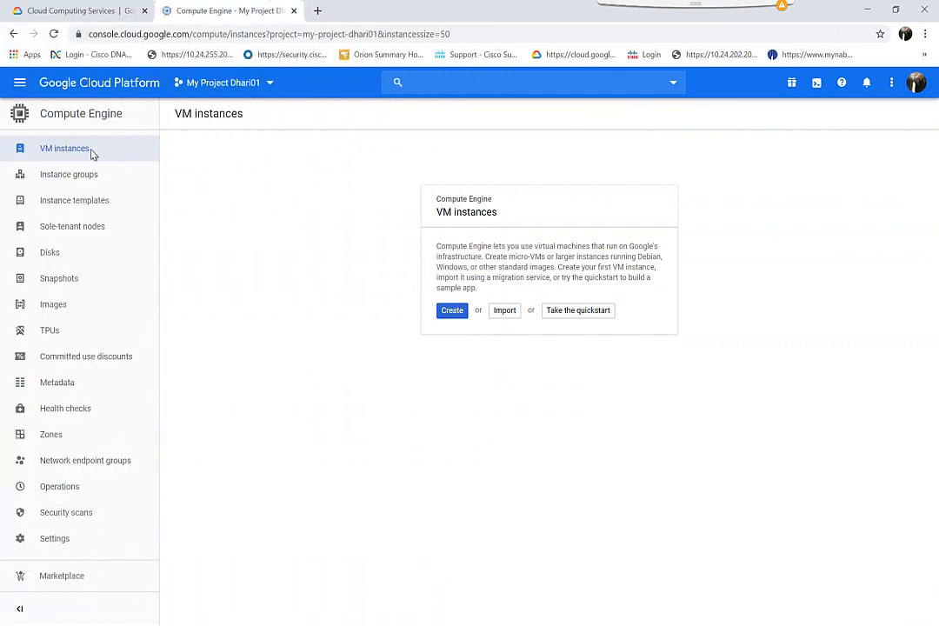
# Step: Start creating a new VPC network named vpc1
pyautogui.click(24, 85)
pyautogui.moveTo(70, 149)
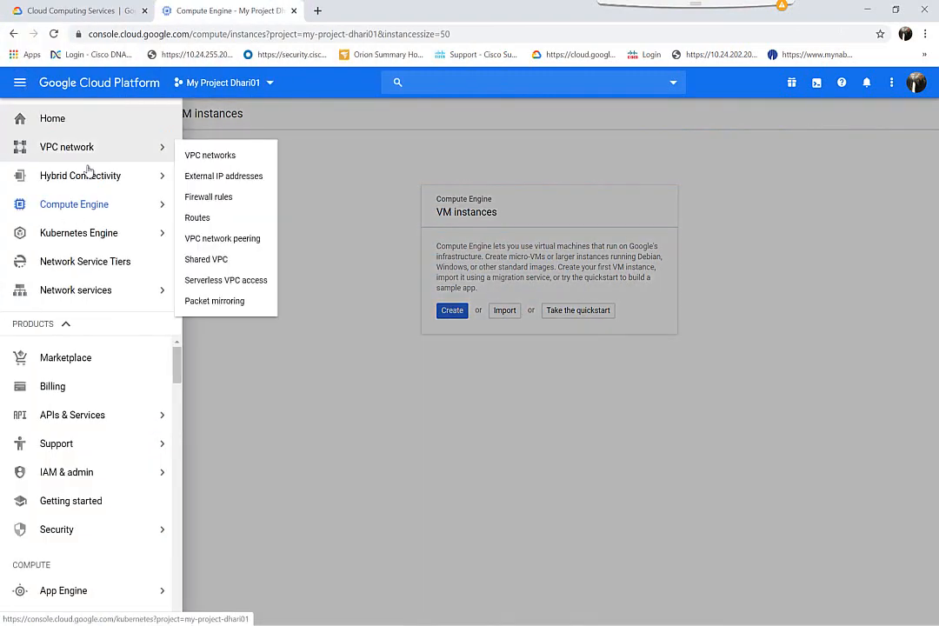
pyautogui.click(216, 155)
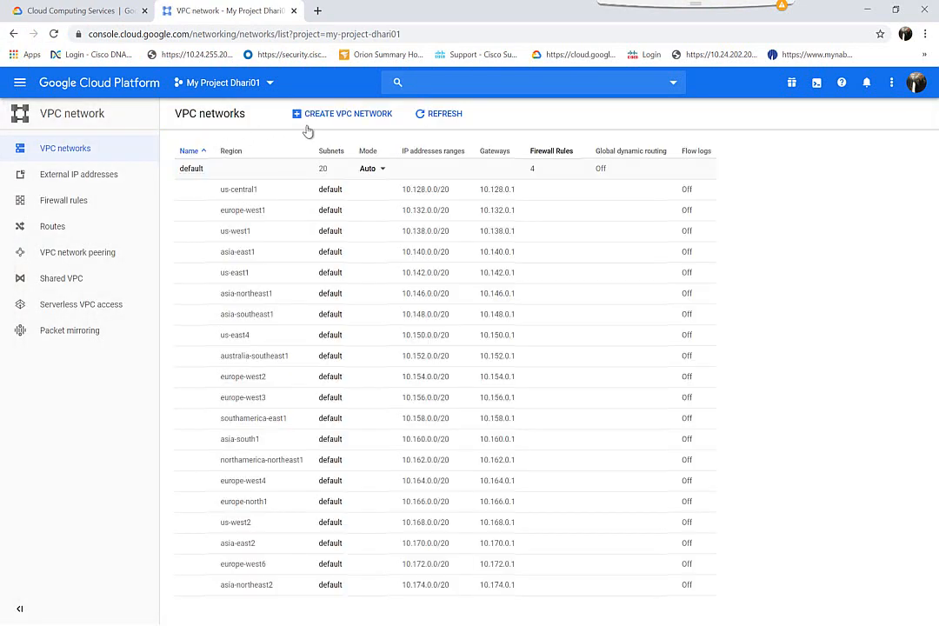
pyautogui.click(306, 124)
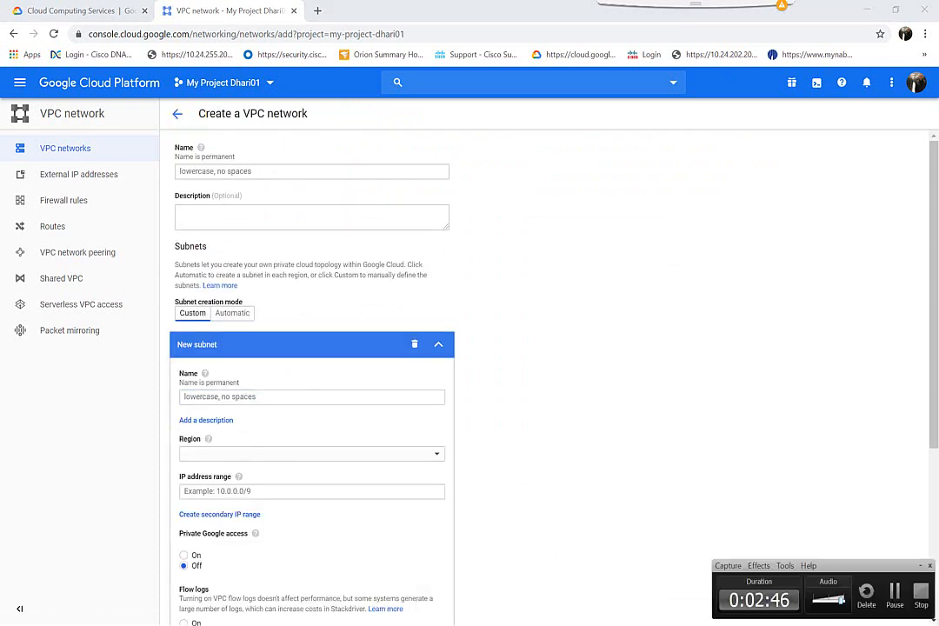
pyautogui.click(895, 596)
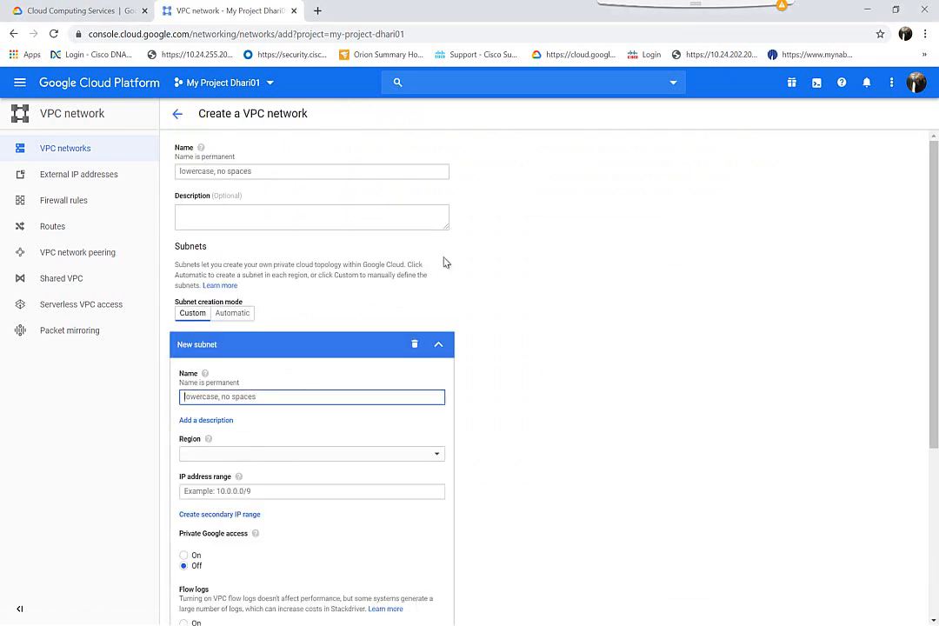
pyautogui.click(272, 175)
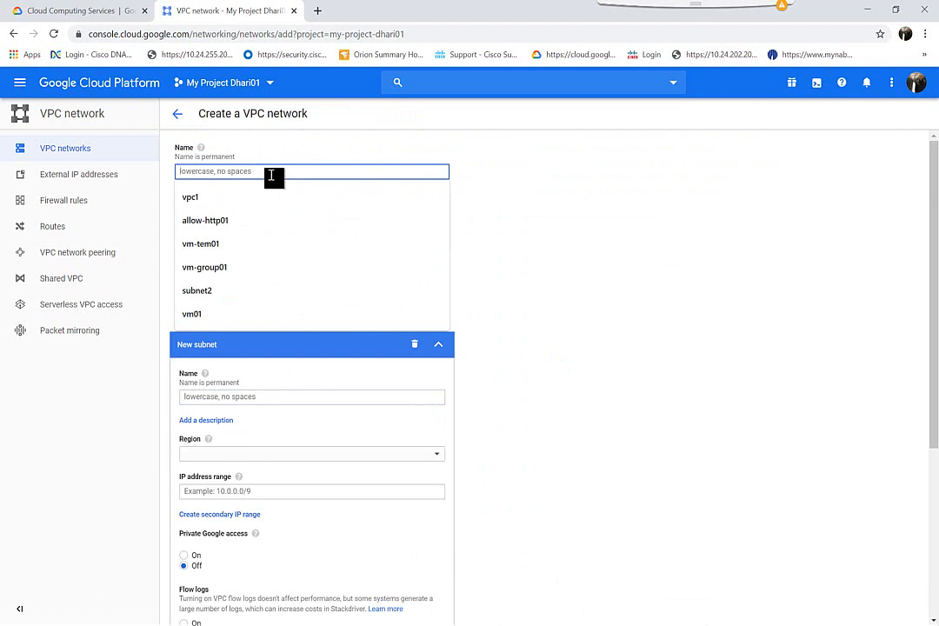
pyautogui.write('vpc1')
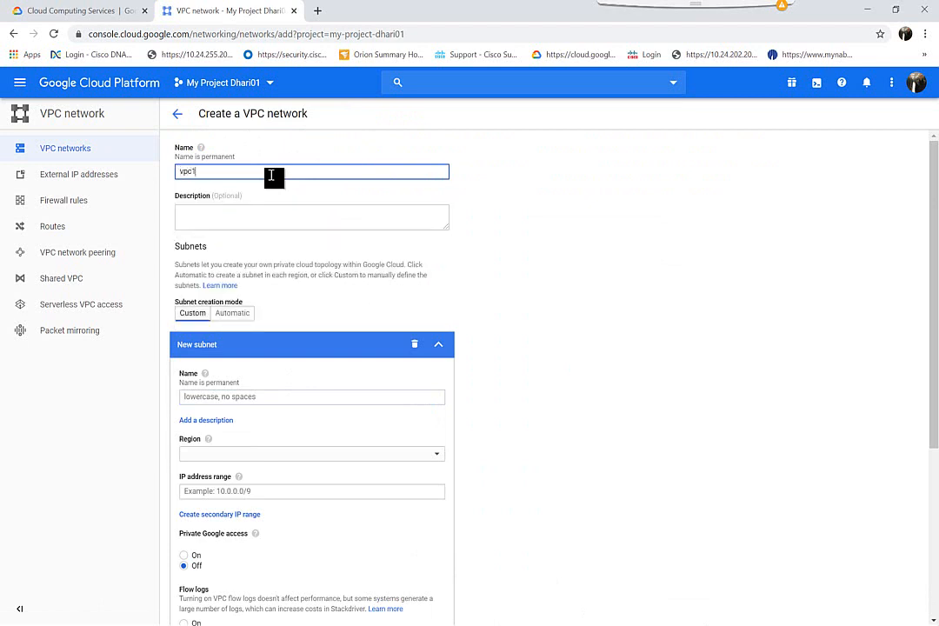
# Step: Add subnet1 in us-central1 with range 10.10.10.0/24 and create the vpc1 network
pyautogui.click(210, 397)
pyautogui.write('subnet1')
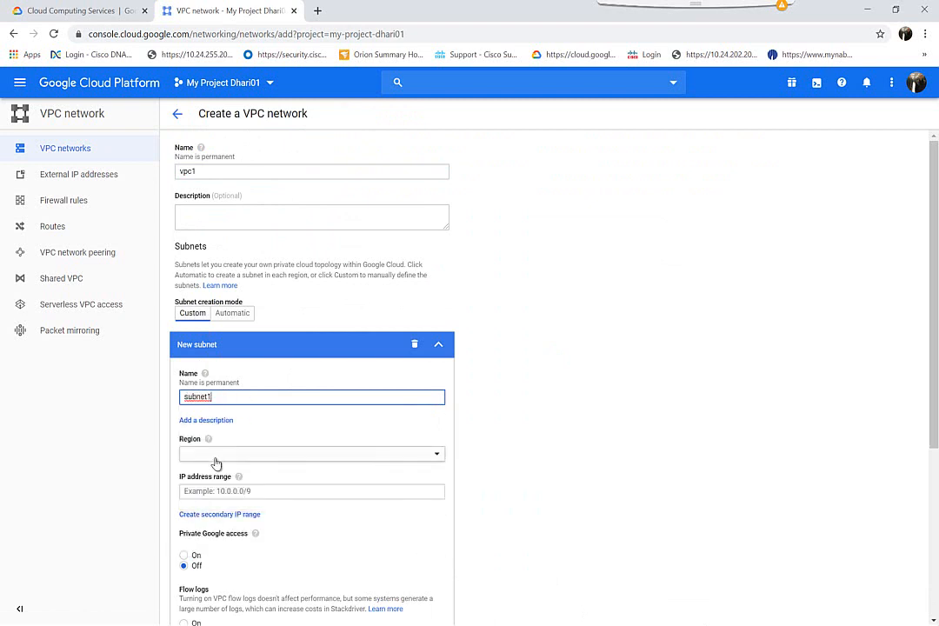
pyautogui.click(216, 457)
pyautogui.scroll(-2, 217, 549)
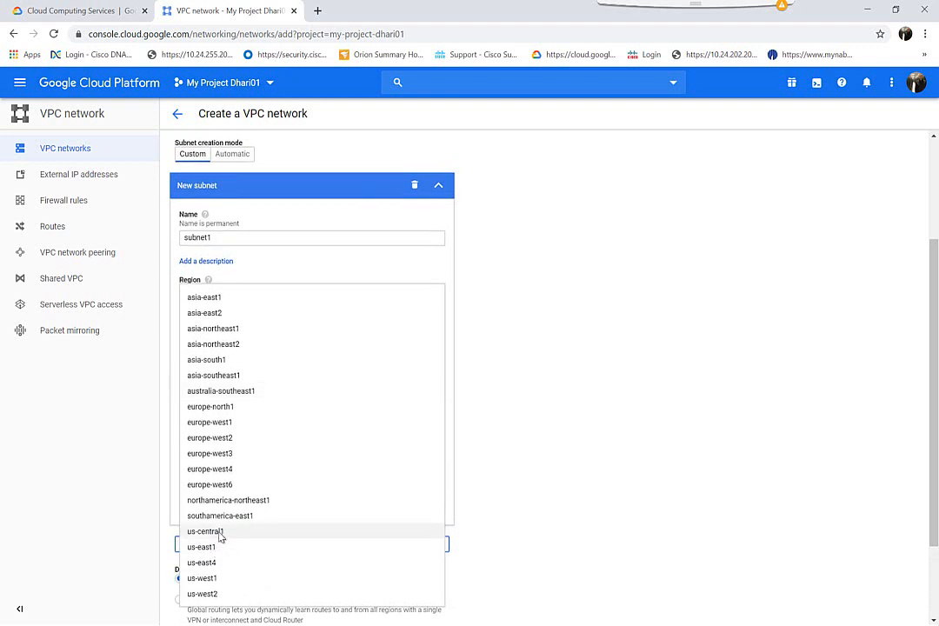
pyautogui.click(208, 532)
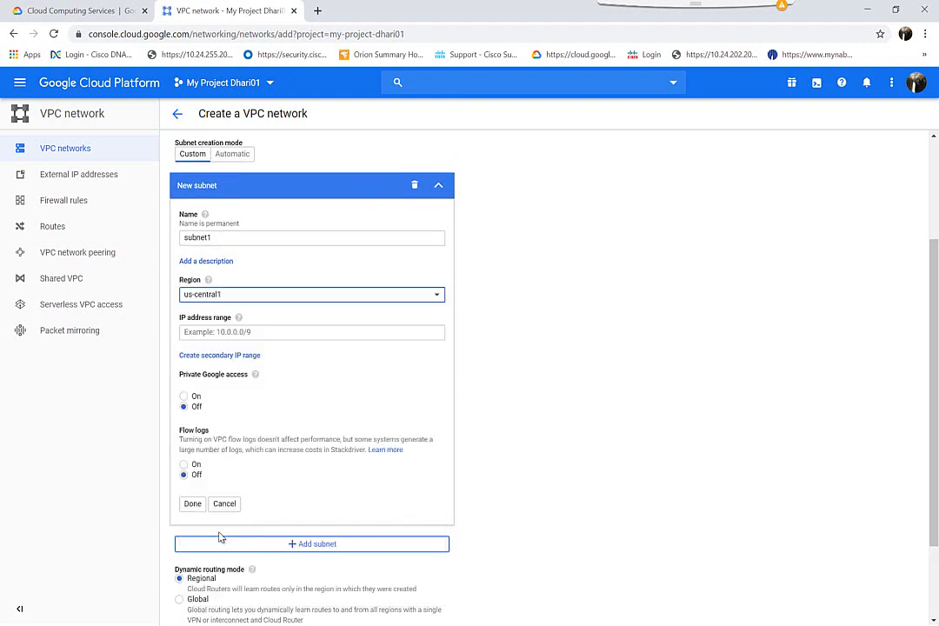
pyautogui.click(220, 337)
pyautogui.write('10.10.10')
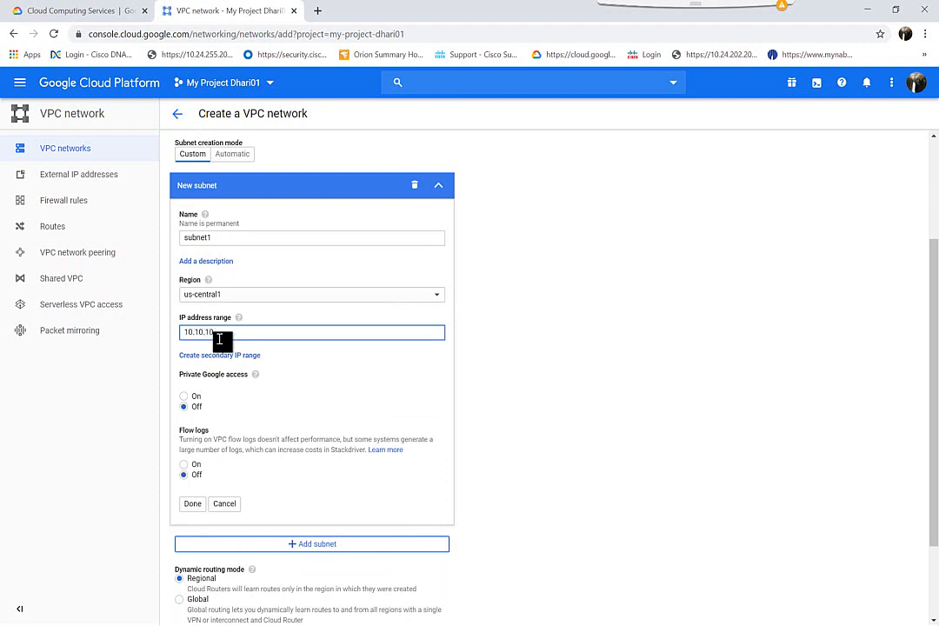
pyautogui.write('.0/24')
pyautogui.scroll(-2, 292, 534)
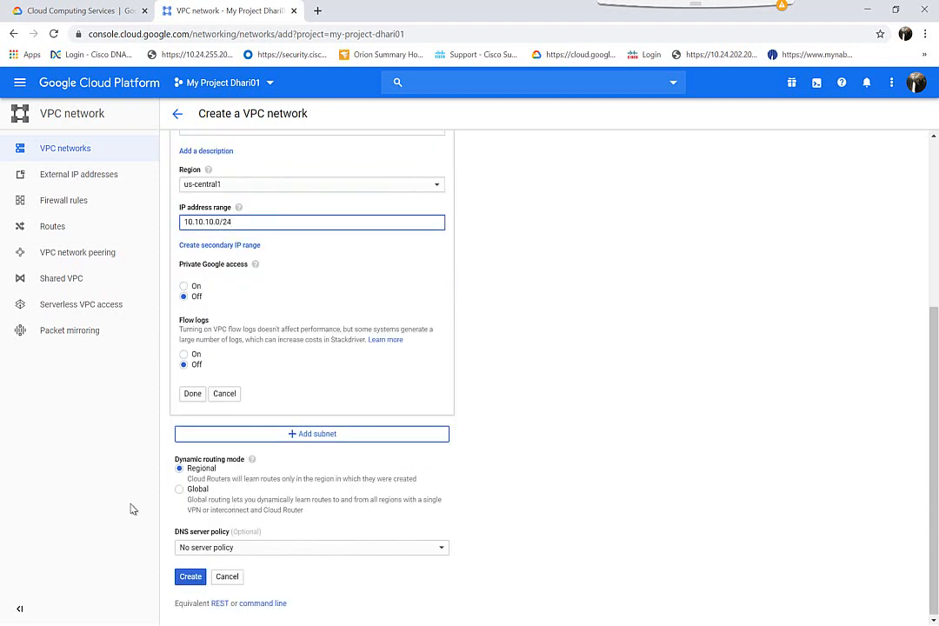
pyautogui.click(190, 577)
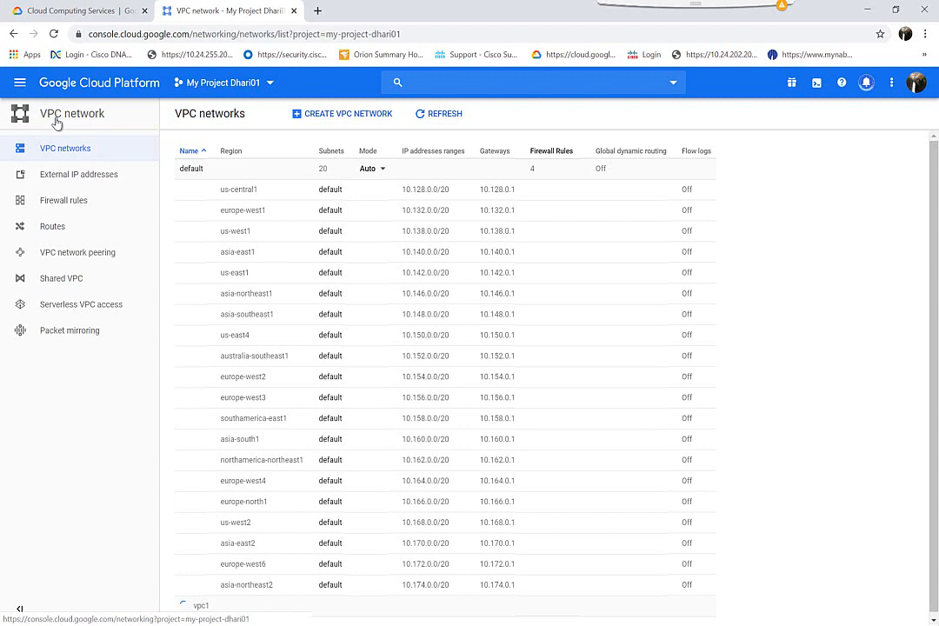
# Step: From VM instances, start a new instance and replace the default name for server-1
pyautogui.click(20, 82)
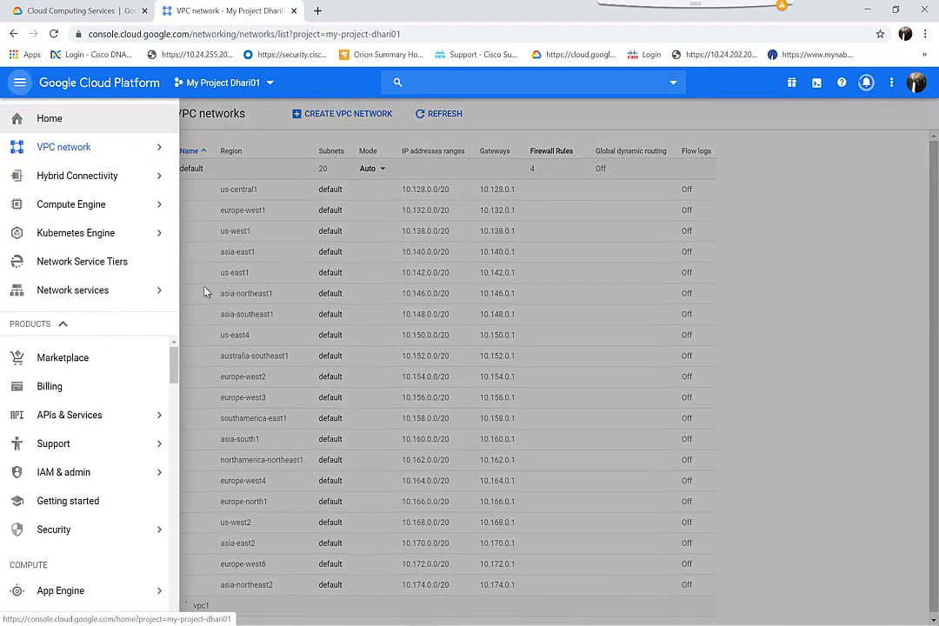
pyautogui.moveTo(74, 211)
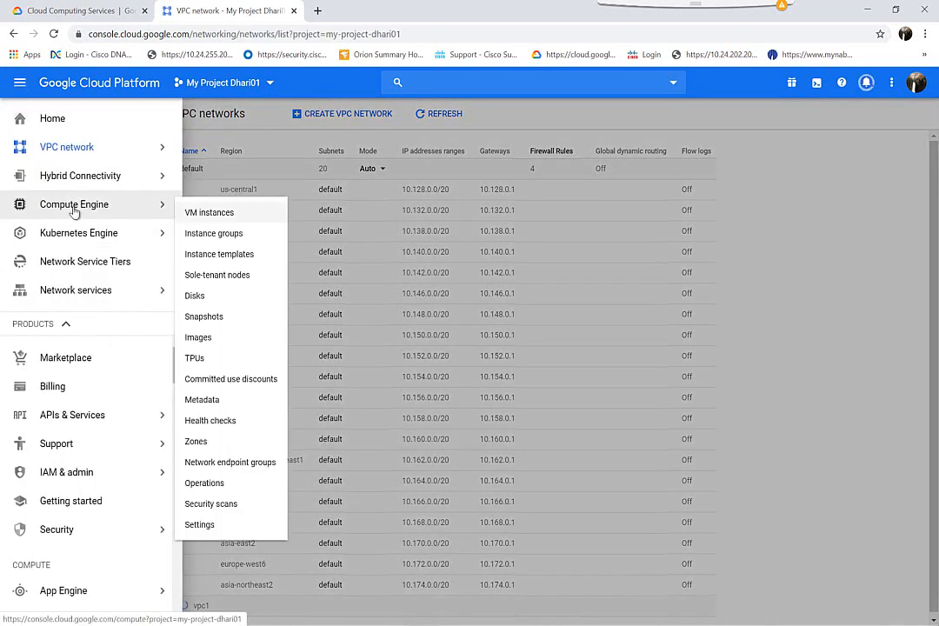
pyautogui.click(195, 214)
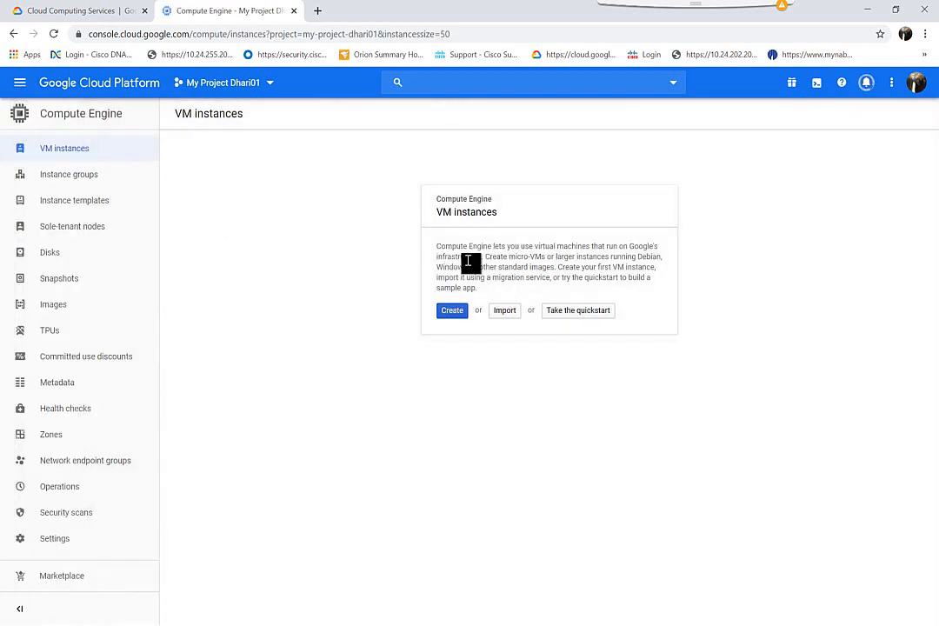
pyautogui.click(452, 315)
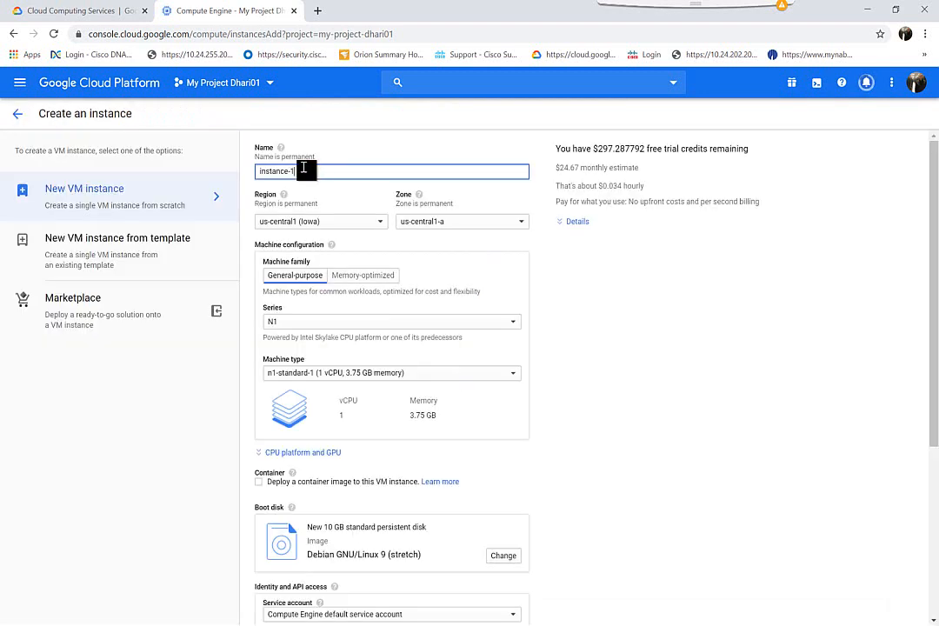
pyautogui.press('BackSpace')
pyautogui.hotkey('ctrl', 'a')
pyautogui.press('BackSpace')
pyautogui.write('se')
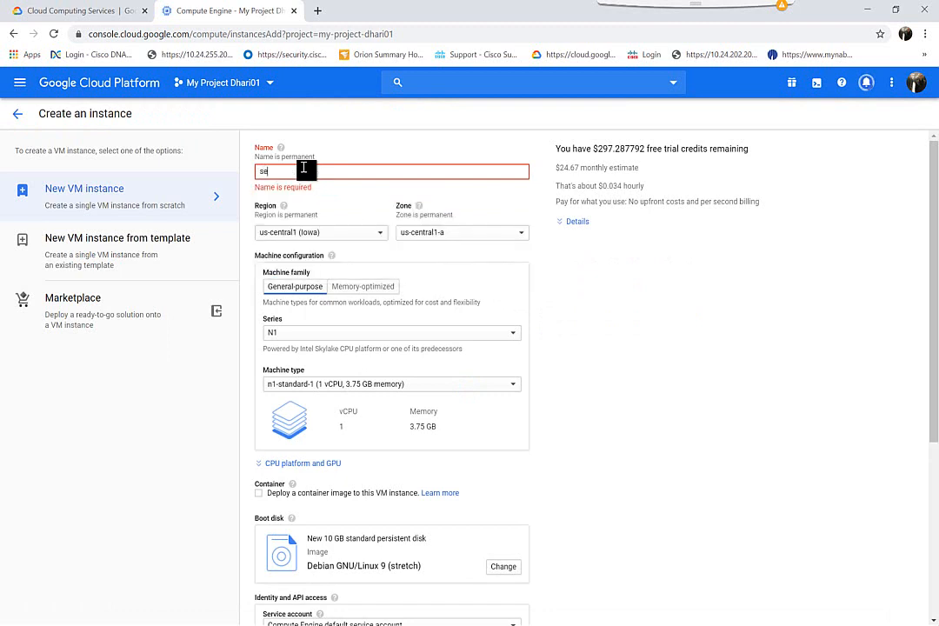
pyautogui.write('rver-1')
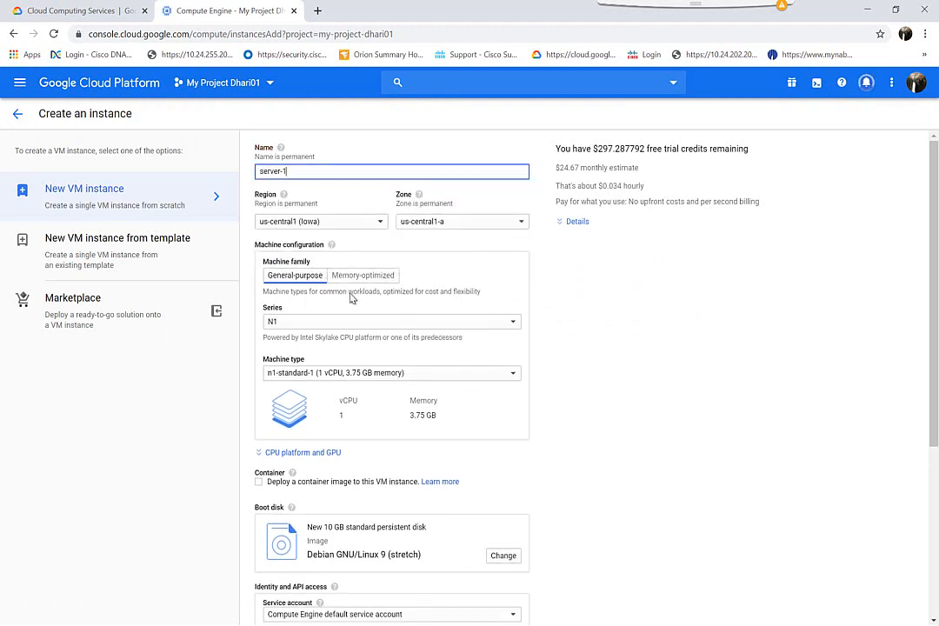
# Step: Allow HTTP traffic and paste the Server-1 script from Notepad as the startup script
pyautogui.scroll(-3, 272, 464)
pyautogui.click(259, 458)
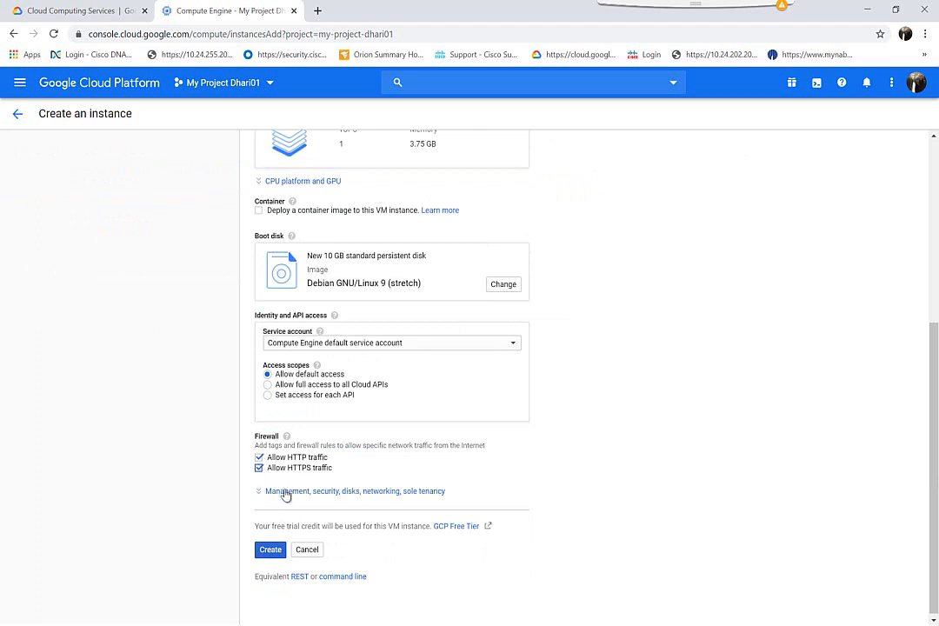
pyautogui.click(286, 491)
pyautogui.scroll(-3, 285, 498)
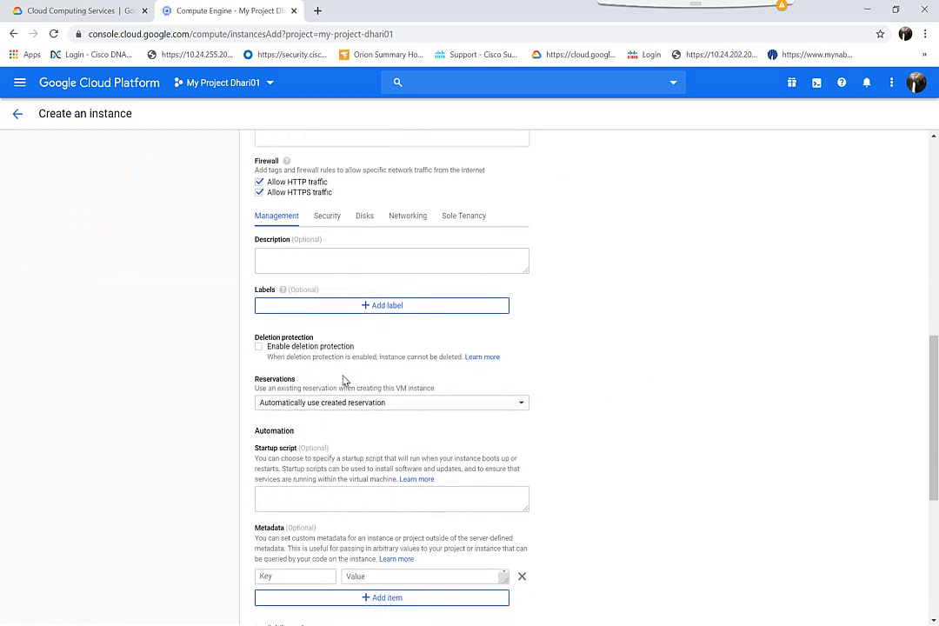
pyautogui.scroll(-1, 344, 380)
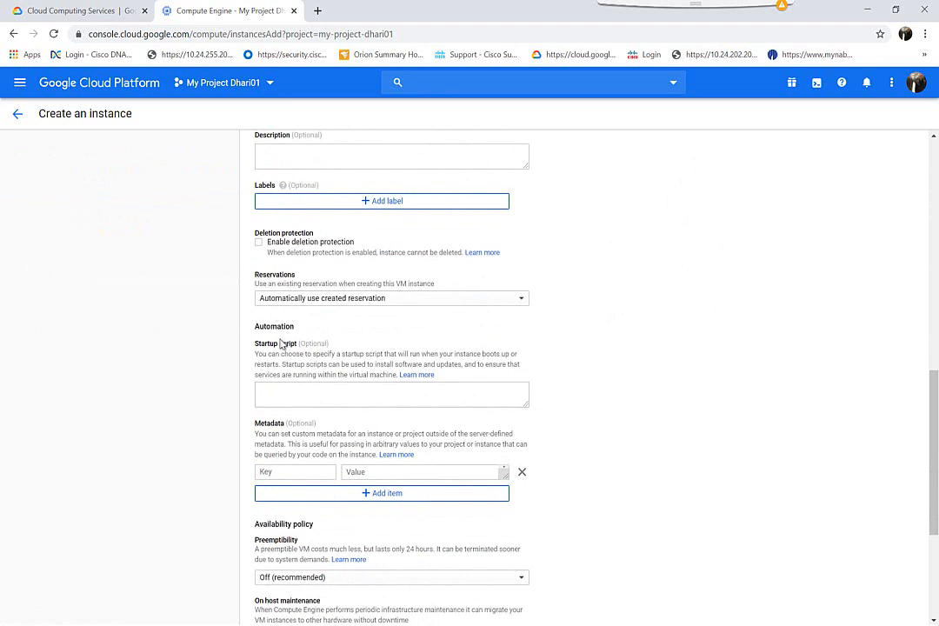
pyautogui.click(279, 391)
pyautogui.hotkey('alt', 'Tab')
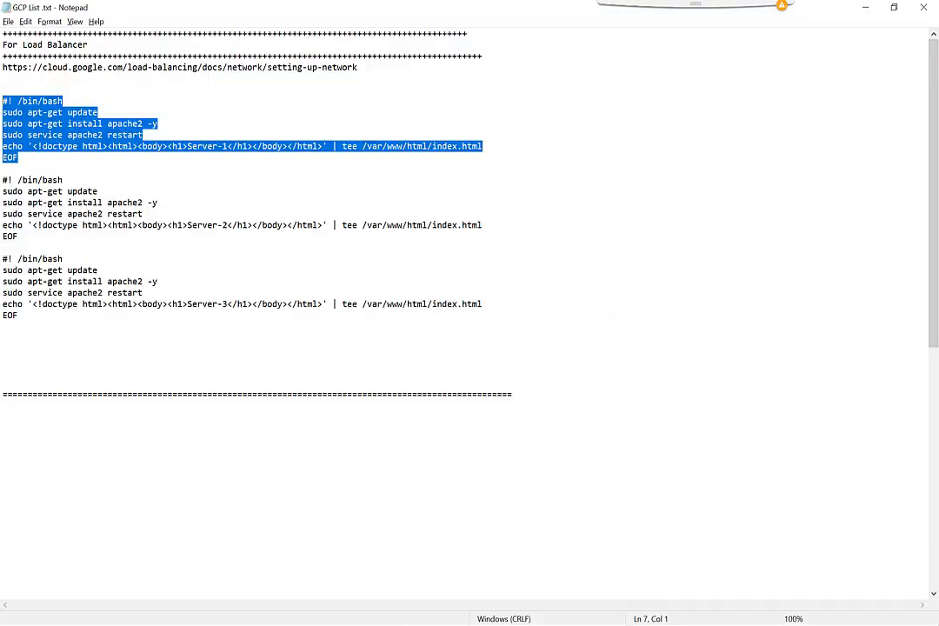
pyautogui.rightClick(106, 127)
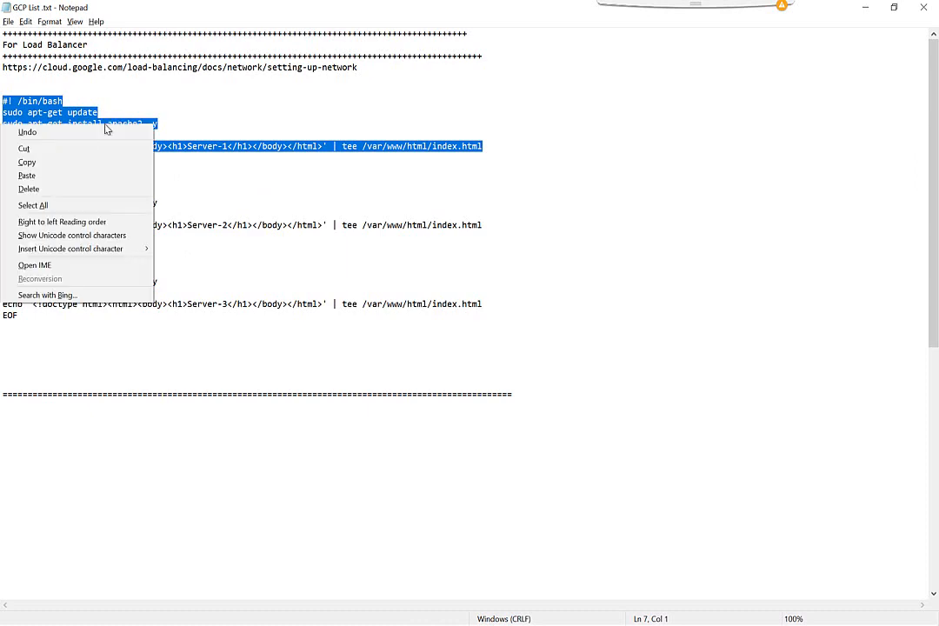
pyautogui.click(80, 159)
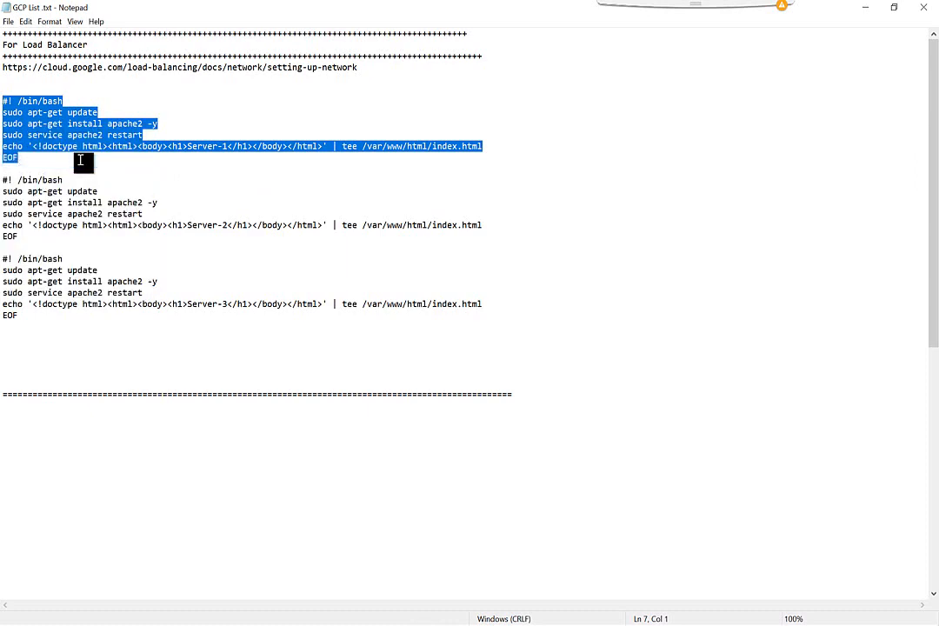
pyautogui.hotkey('alt', 'Tab')
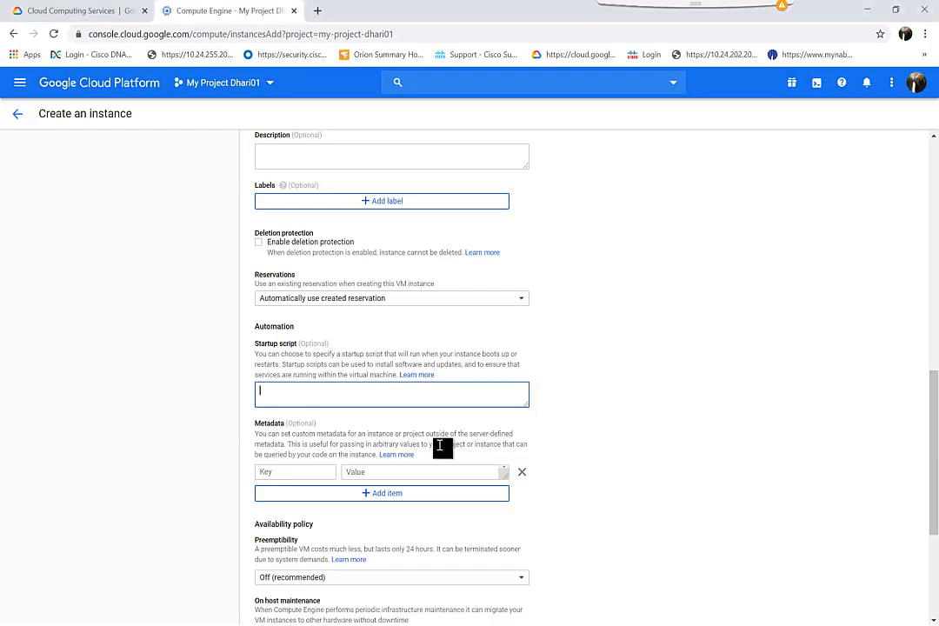
pyautogui.hotkey('ctrl', 'v')
# Step: Put server-1's network interface on vpc1 and create the instance
pyautogui.scroll(2, 440, 446)
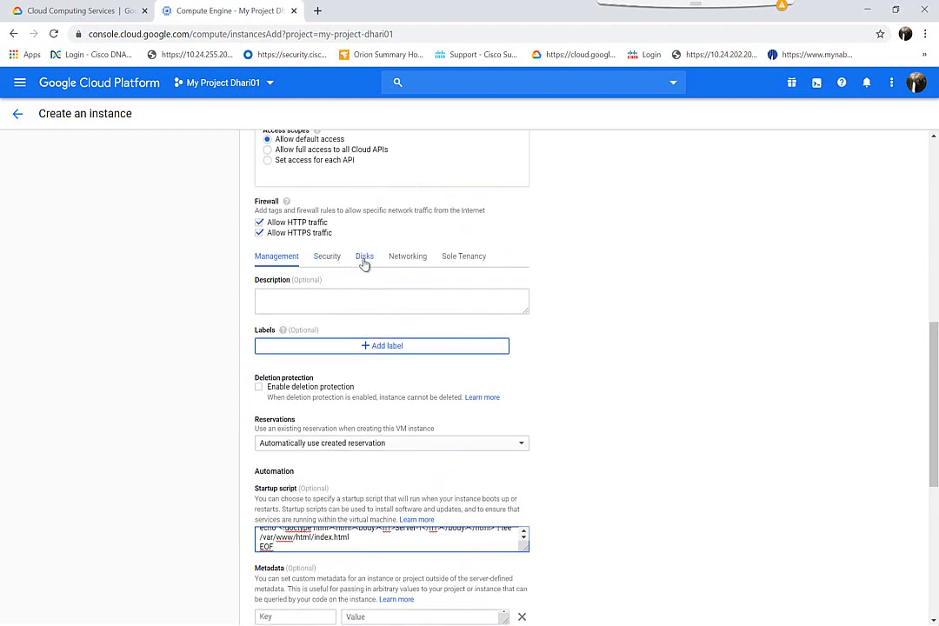
pyautogui.click(407, 264)
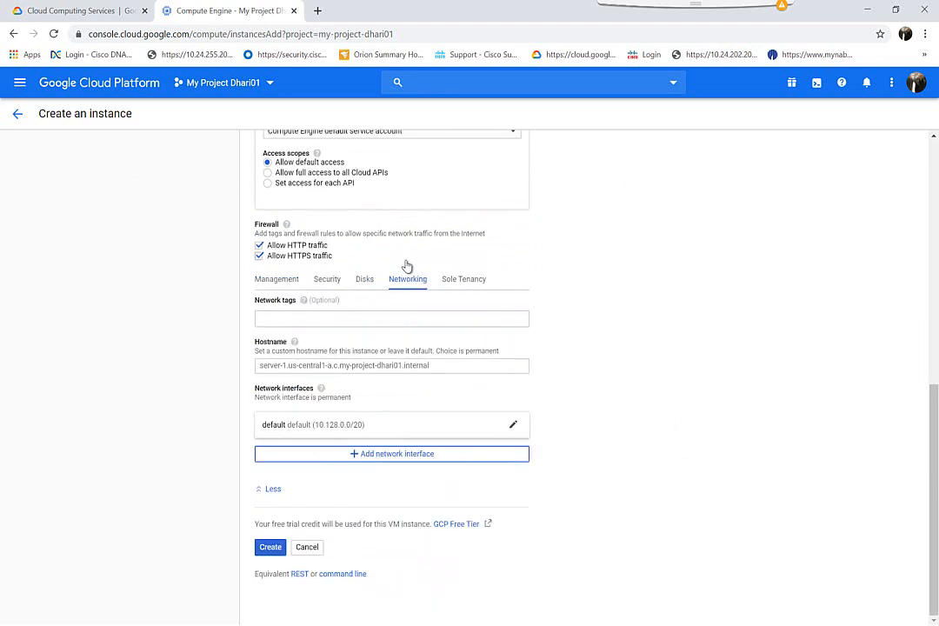
pyautogui.click(381, 426)
pyautogui.click(365, 451)
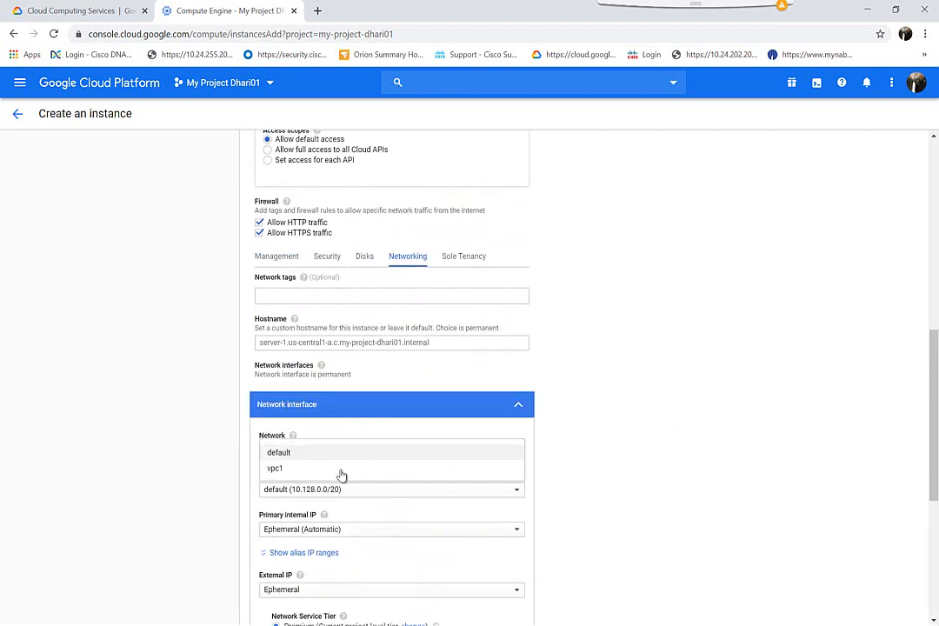
pyautogui.click(340, 475)
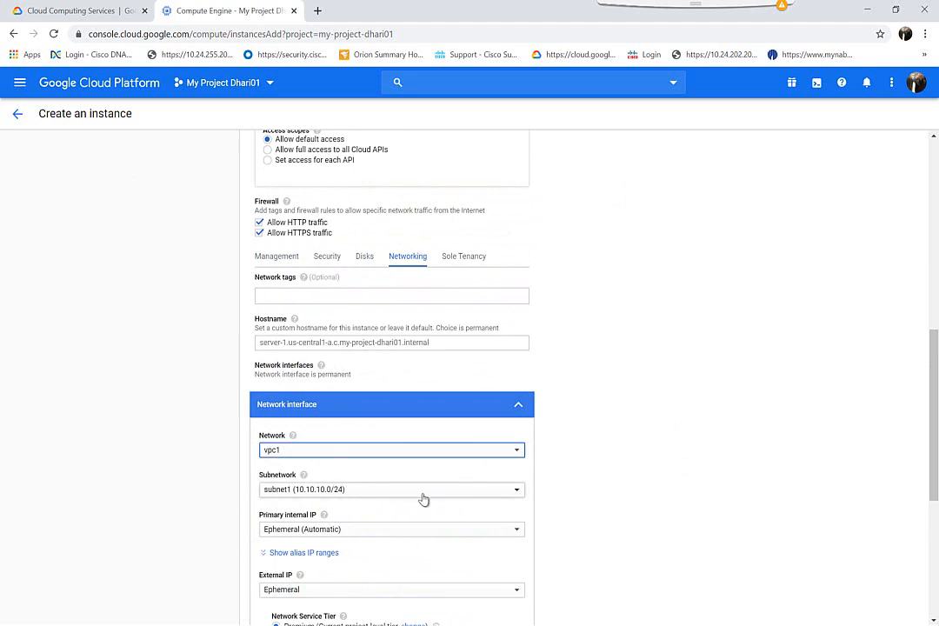
pyautogui.scroll(-2, 424, 499)
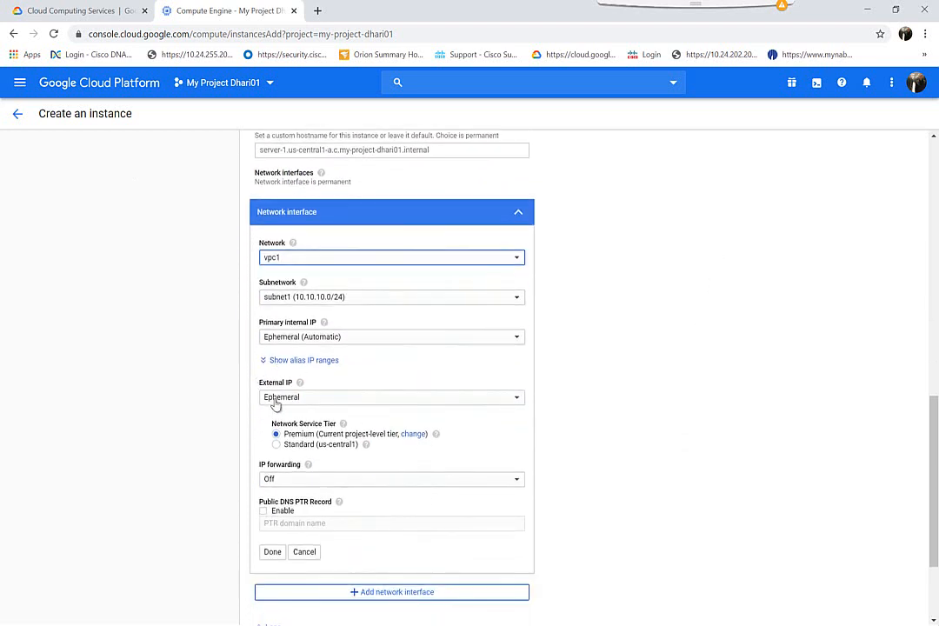
pyautogui.scroll(-1, 393, 426)
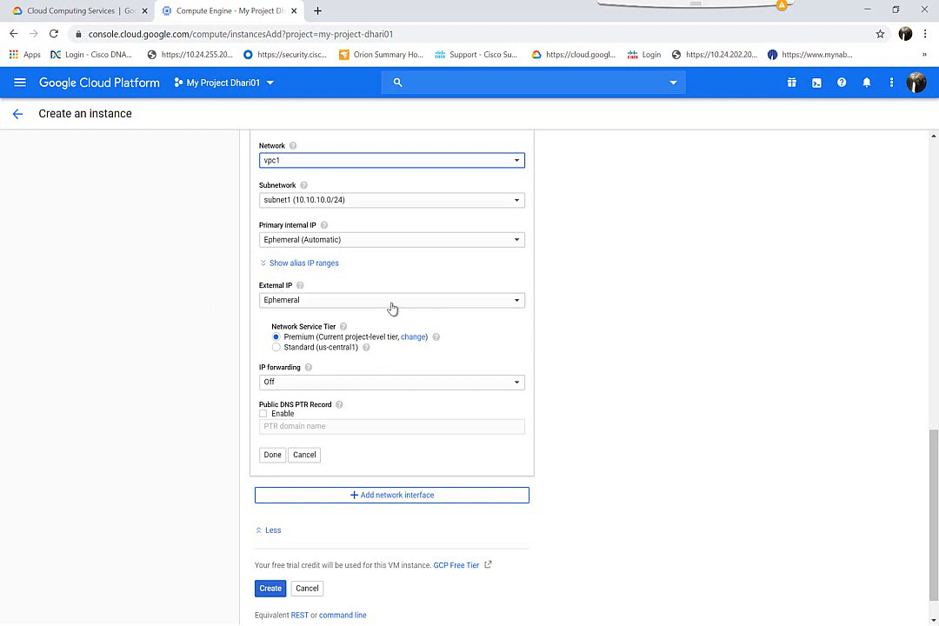
pyautogui.click(271, 590)
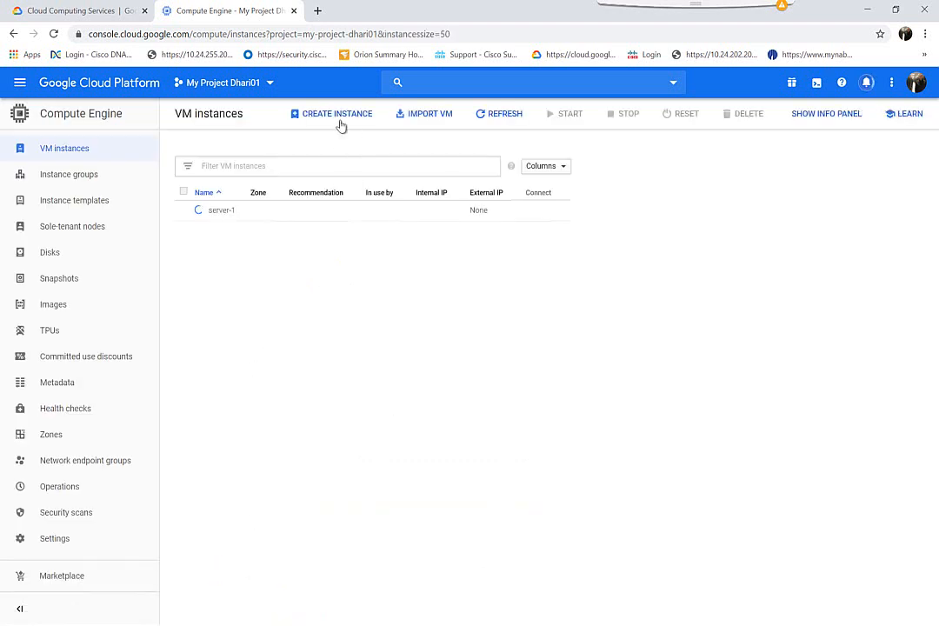
# Step: Start a new instance named server-2 with HTTP and HTTPS traffic allowed
pyautogui.click(340, 125)
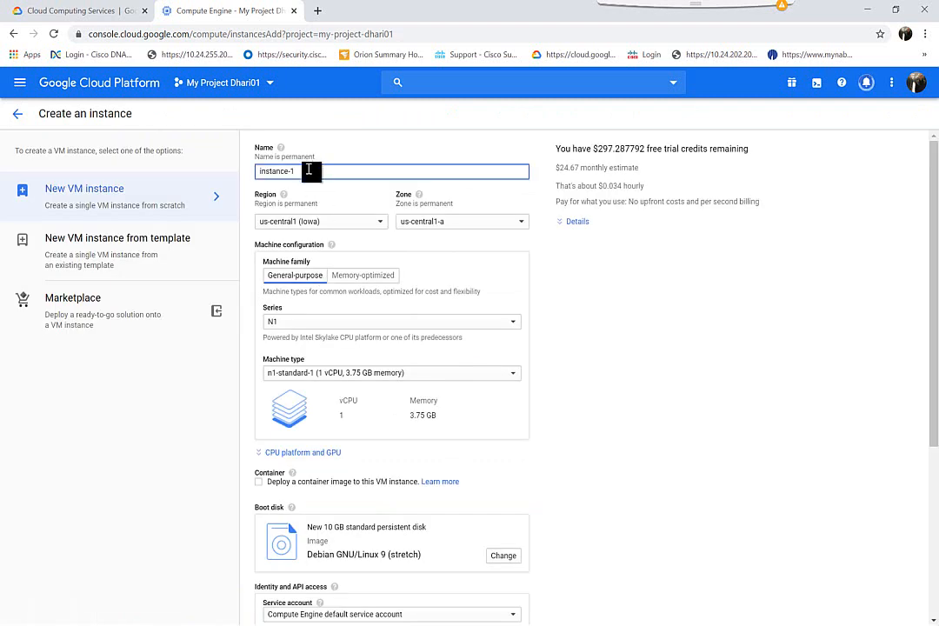
pyautogui.write('ser')
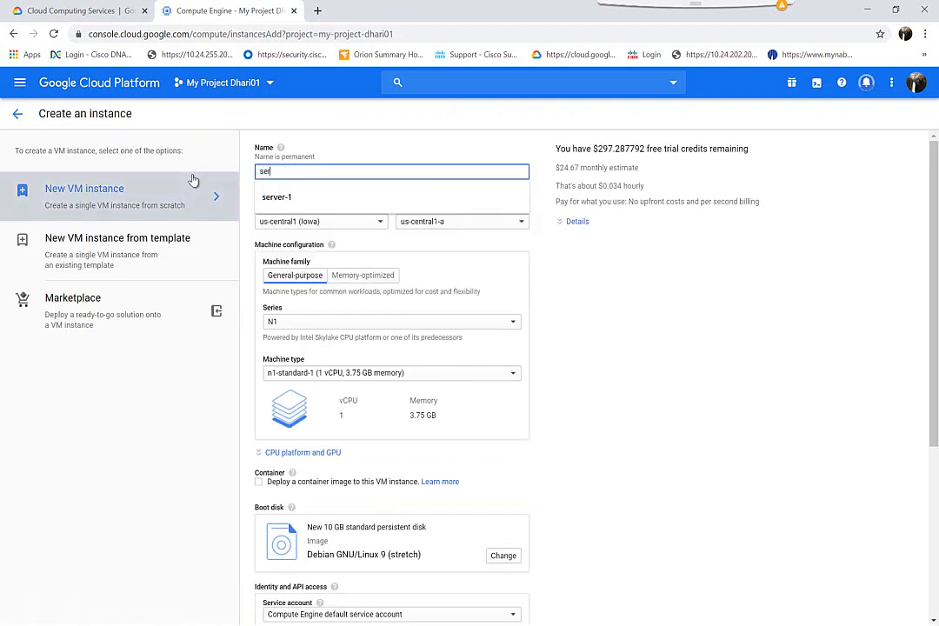
pyautogui.write('ver-2')
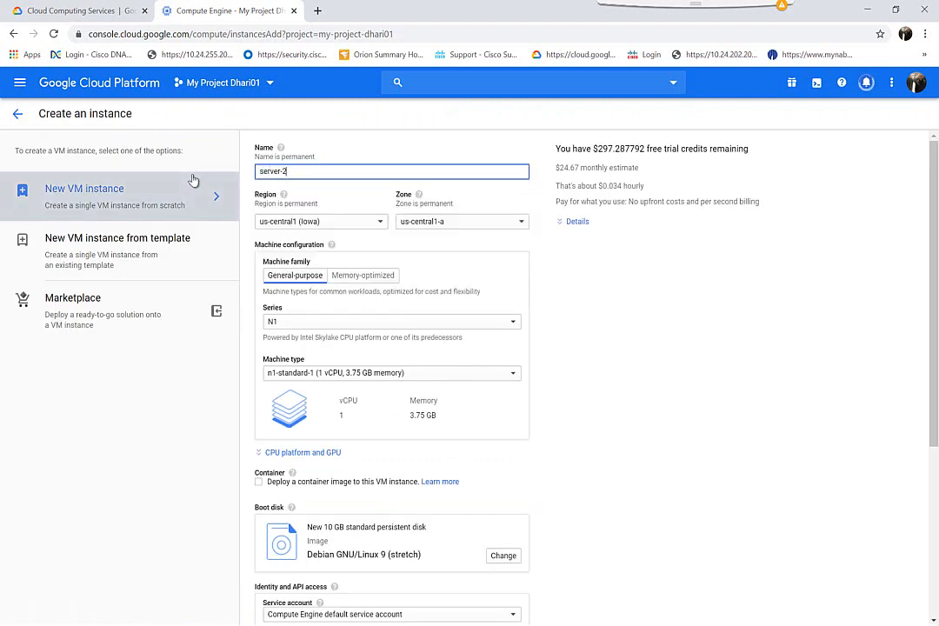
pyautogui.scroll(-3, 303, 421)
pyautogui.scroll(-1, 303, 422)
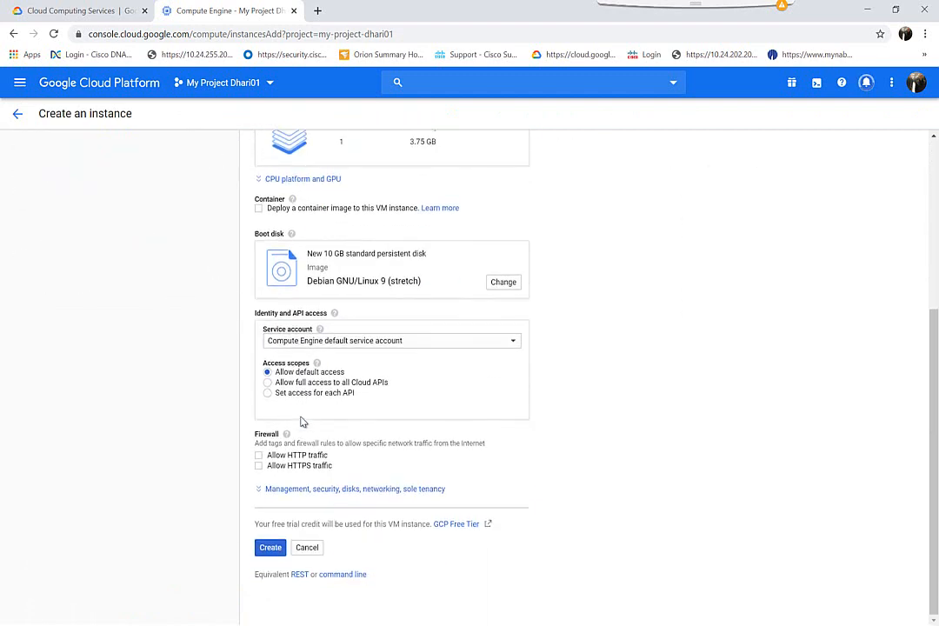
pyautogui.click(259, 456)
pyautogui.click(259, 467)
pyautogui.click(282, 491)
pyautogui.scroll(-3, 285, 499)
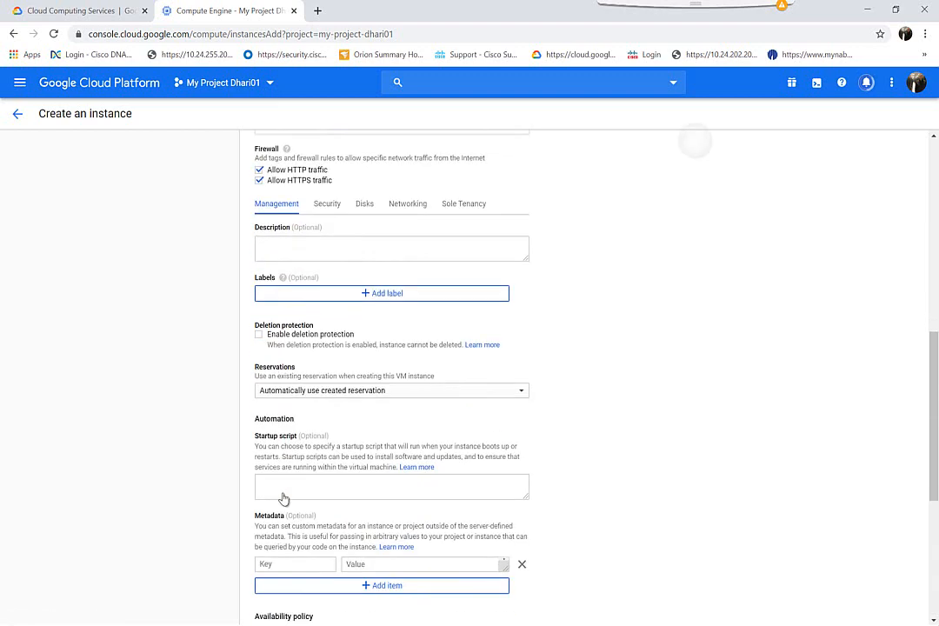
# Step: Paste the Server-2 script from Notepad as server-2's startup script
pyautogui.click(306, 495)
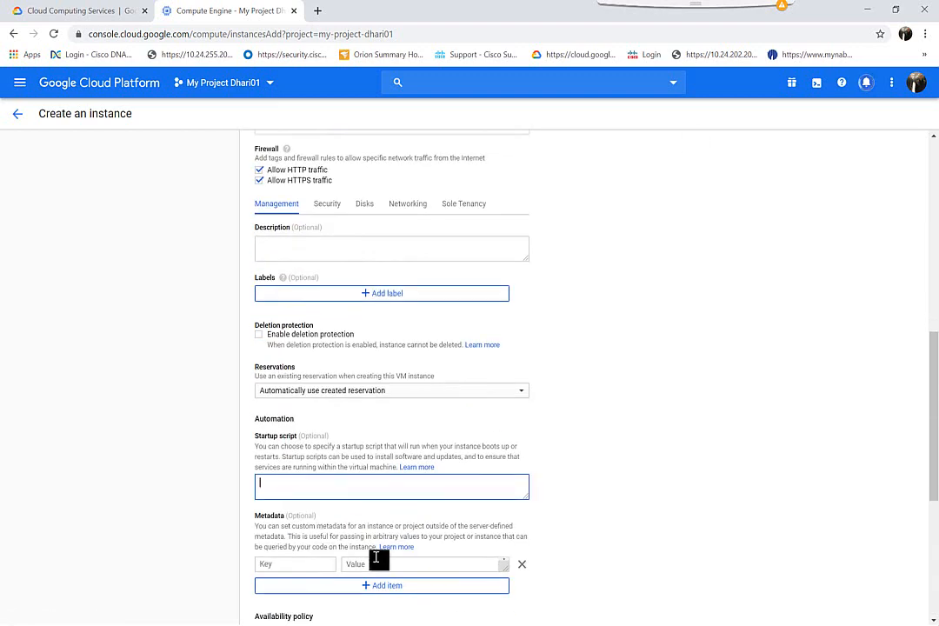
pyautogui.hotkey('alt', 'Tab')
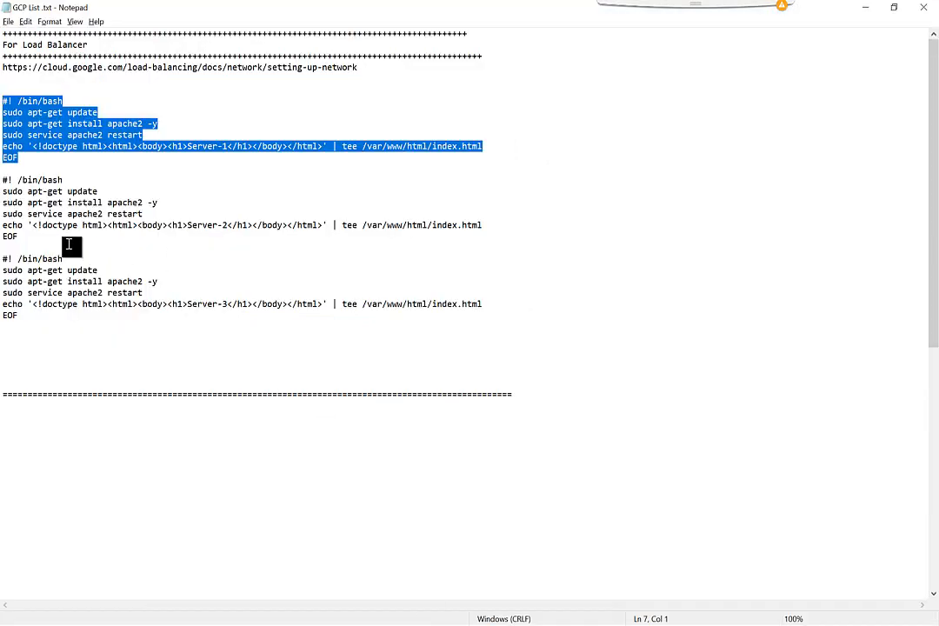
pyautogui.moveTo(38, 237); pyautogui.dragTo(3, 183)
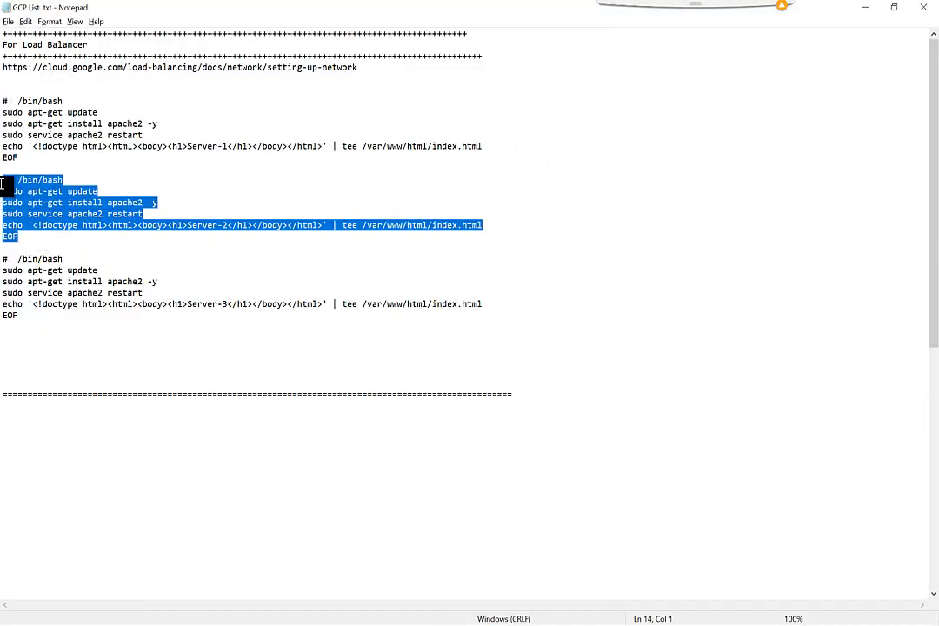
pyautogui.hotkey('alt', 'Tab')
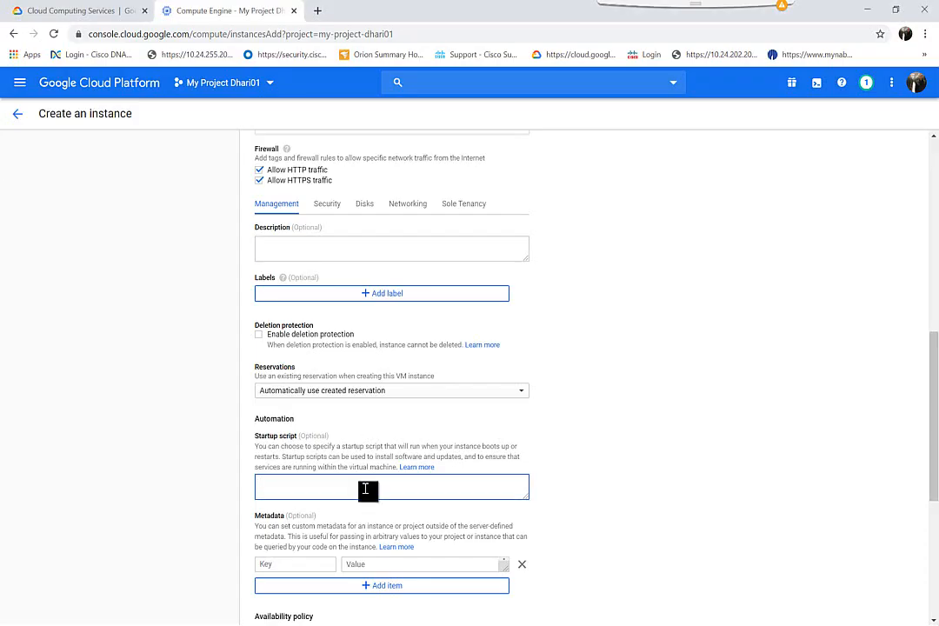
pyautogui.hotkey('ctrl', 'v')
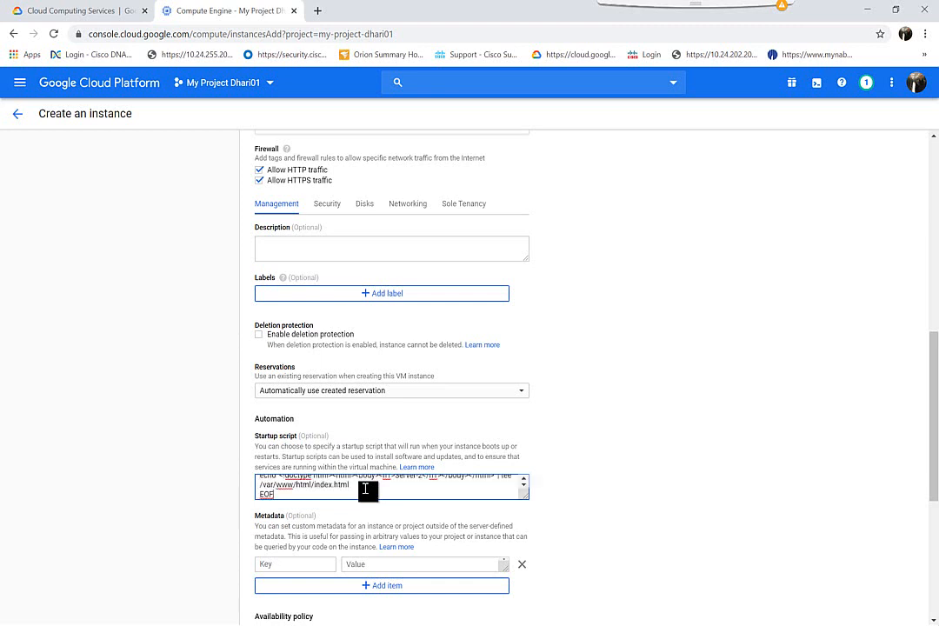
# Step: Attach server-2's network interface to vpc1 and submit the instance for creation
pyautogui.scroll(1, 342, 310)
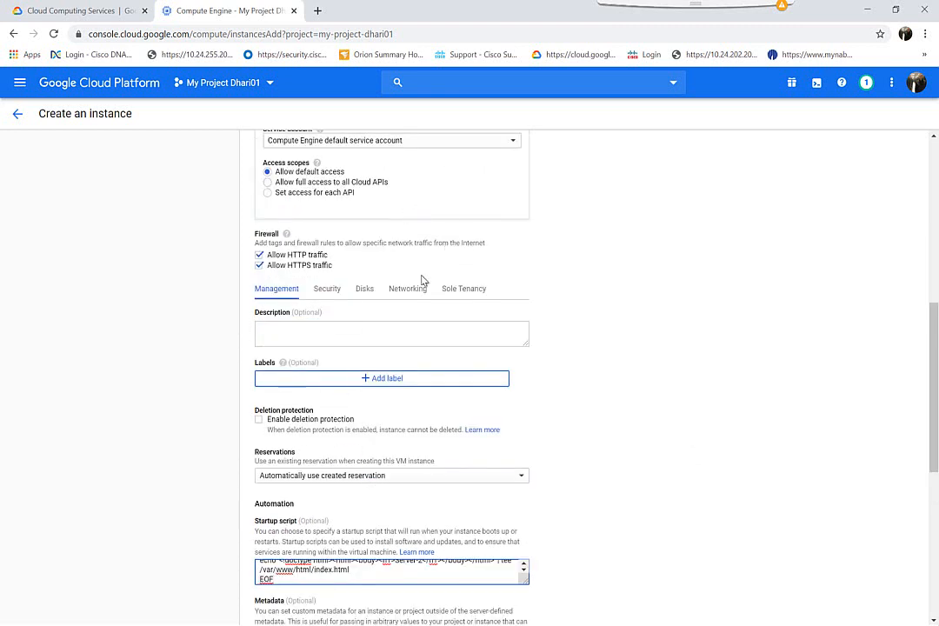
pyautogui.click(408, 291)
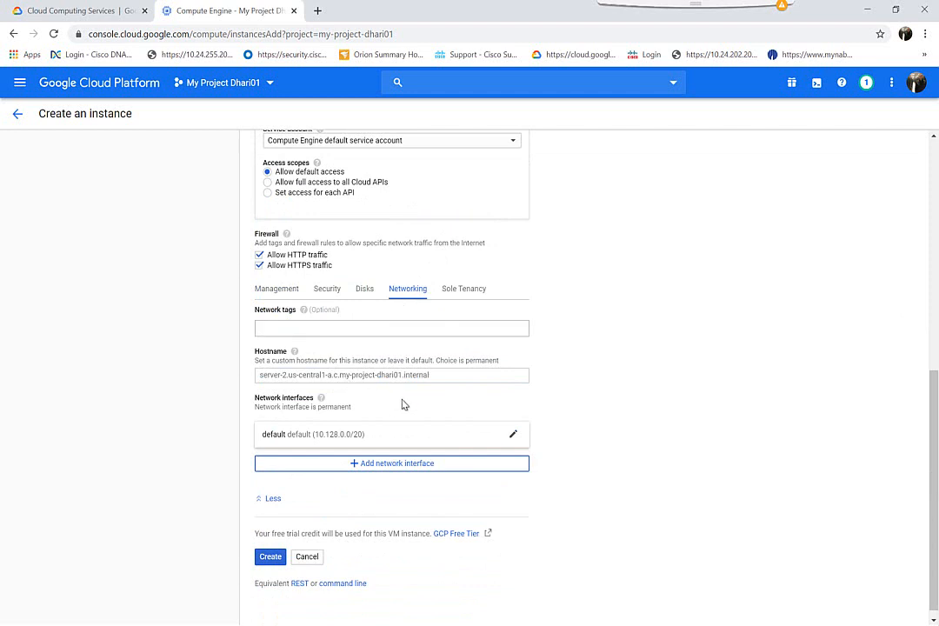
pyautogui.click(388, 439)
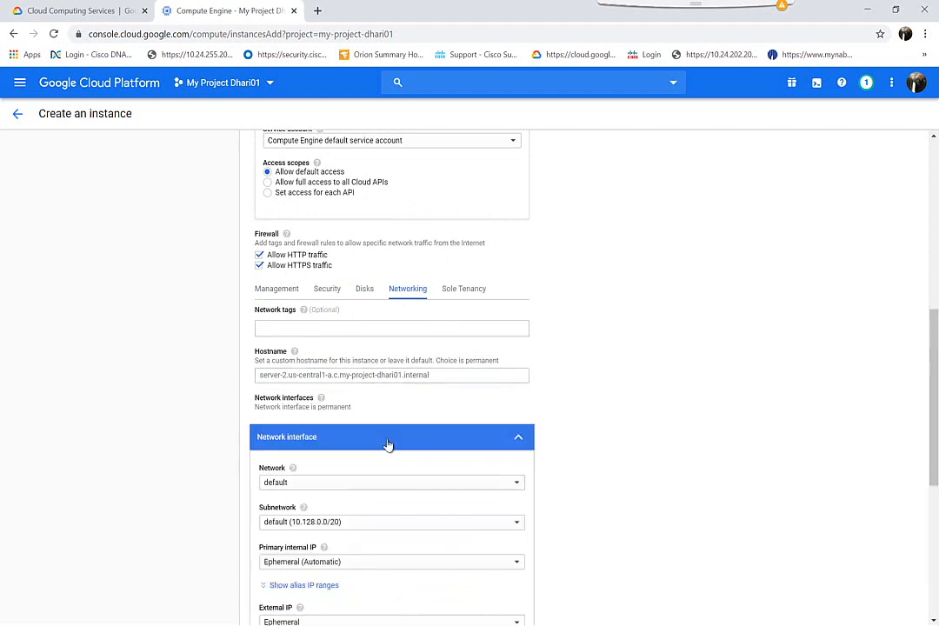
pyautogui.click(361, 484)
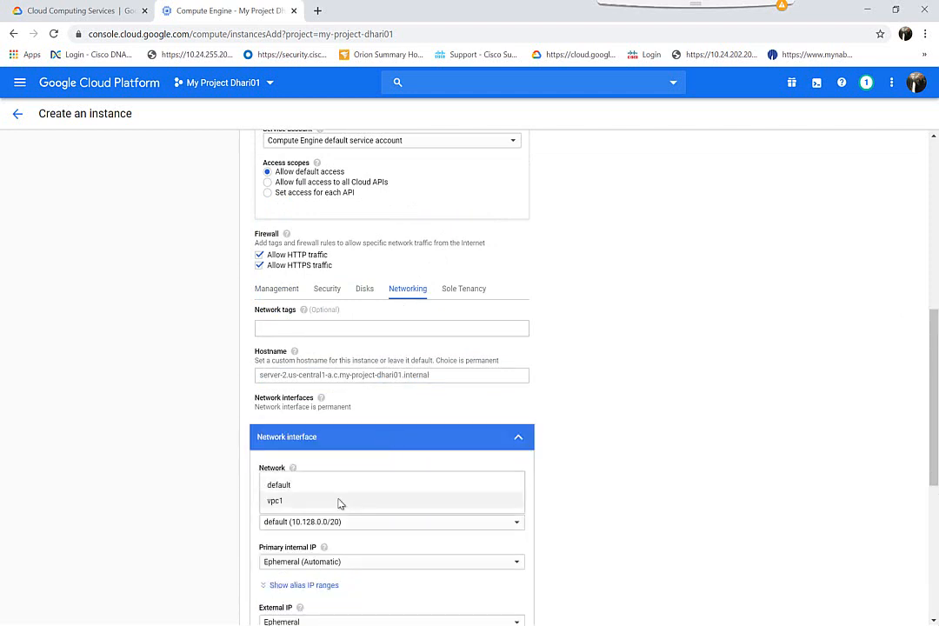
pyautogui.click(339, 502)
pyautogui.scroll(-3, 339, 505)
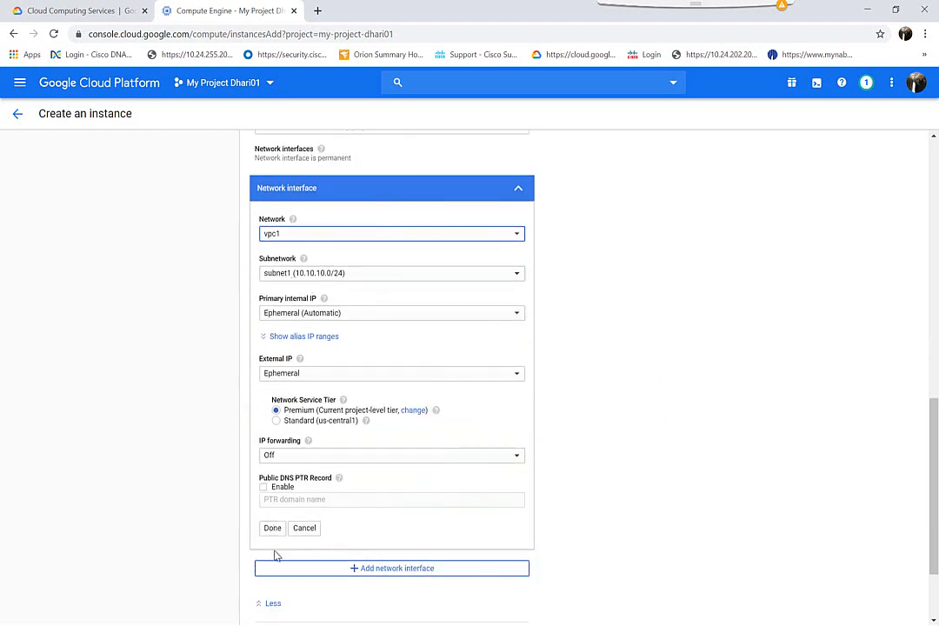
pyautogui.scroll(-2, 275, 555)
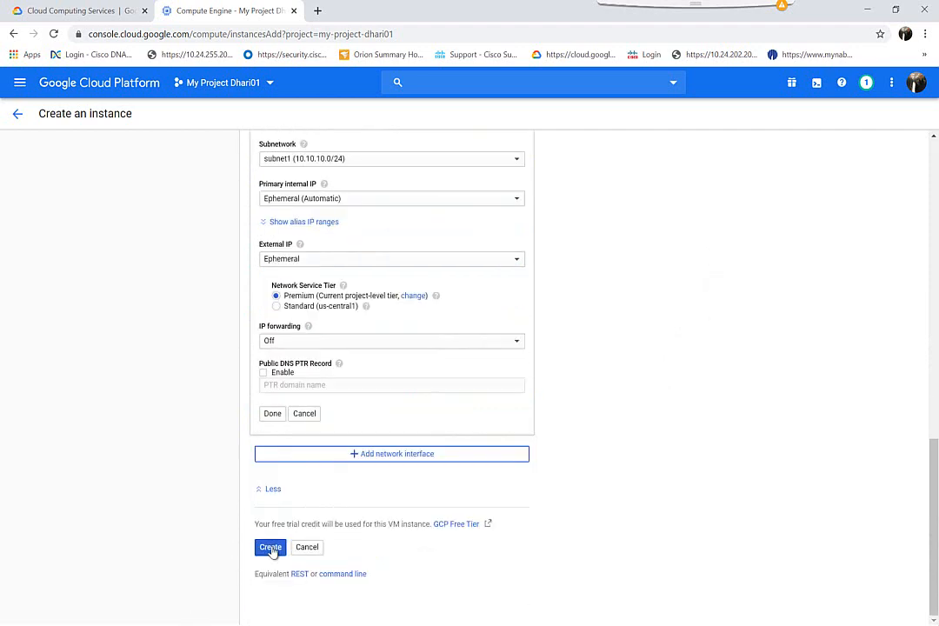
pyautogui.click(270, 548)
# Step: Copy the Server-3 script from Notepad and start a new instance named server-3
pyautogui.hotkey('alt', 'Tab')
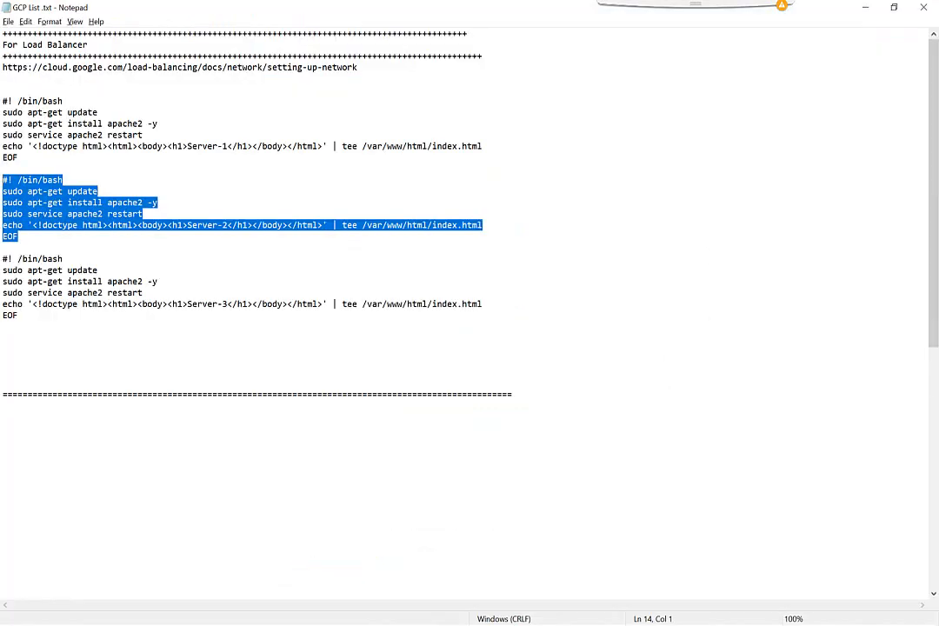
pyautogui.moveTo(53, 321); pyautogui.dragTo(2, 264)
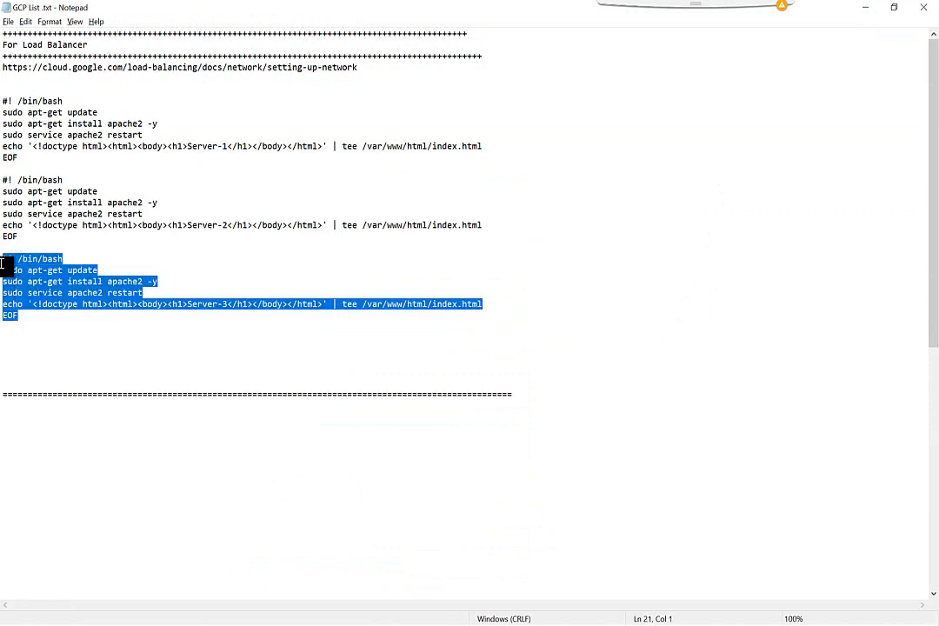
pyautogui.click(864, 13)
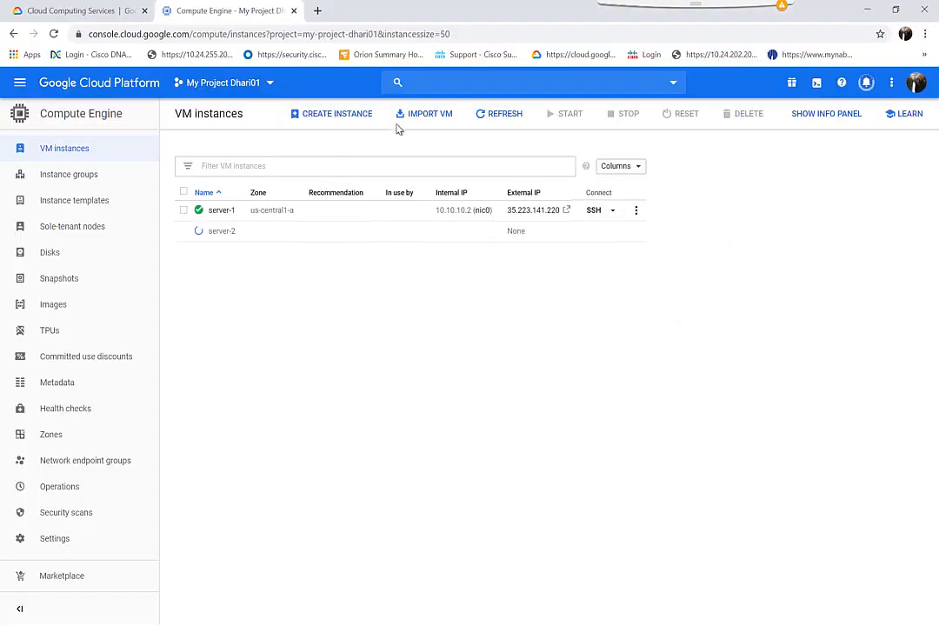
pyautogui.click(336, 116)
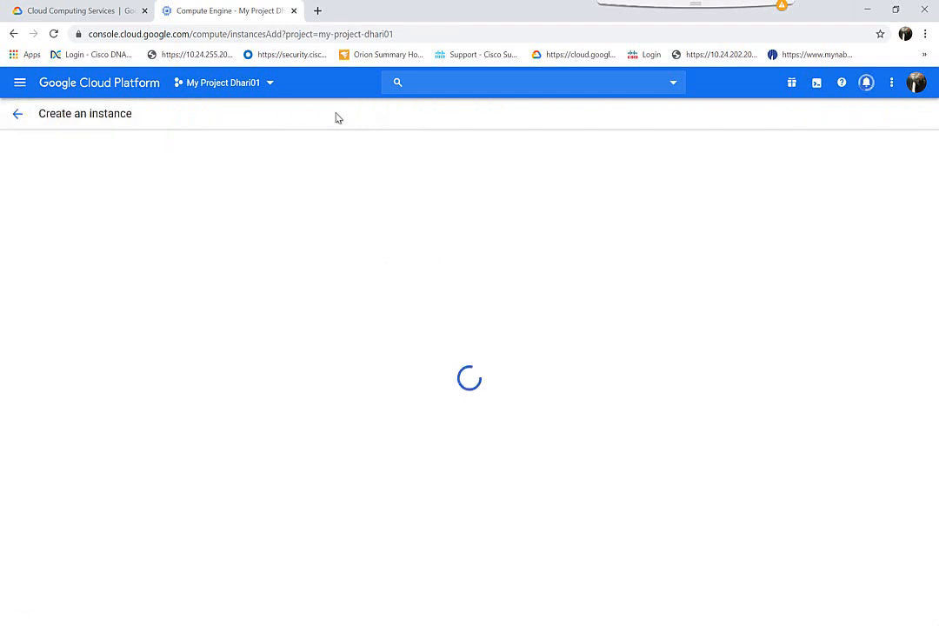
pyautogui.click(315, 171)
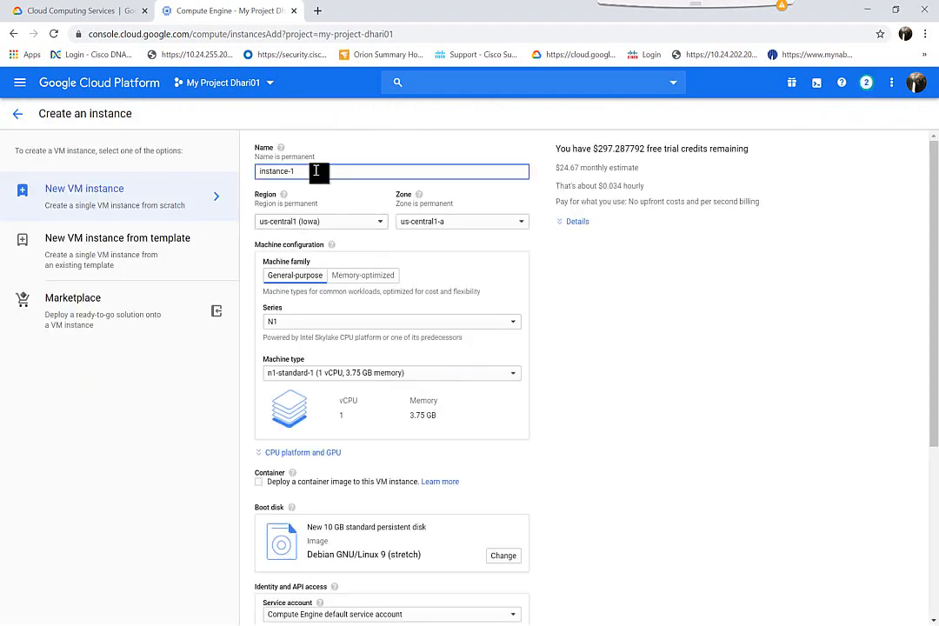
pyautogui.hotkey('ctrl', 'a')
pyautogui.write('s')
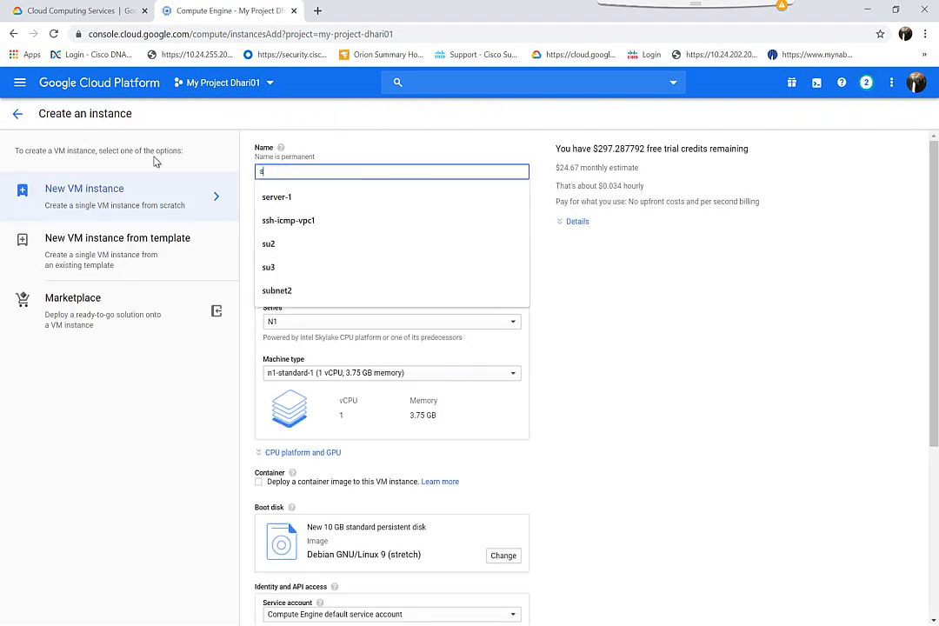
pyautogui.write('erver-3')
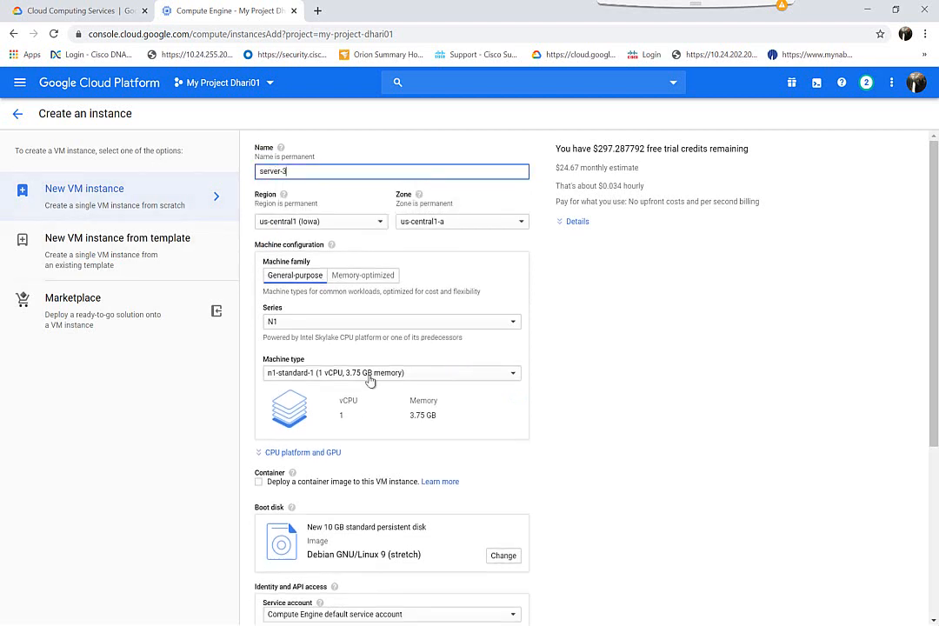
# Step: Allow HTTP and HTTPS traffic and paste the Server-3 startup script
pyautogui.scroll(-3, 442, 421)
pyautogui.scroll(1, 442, 421)
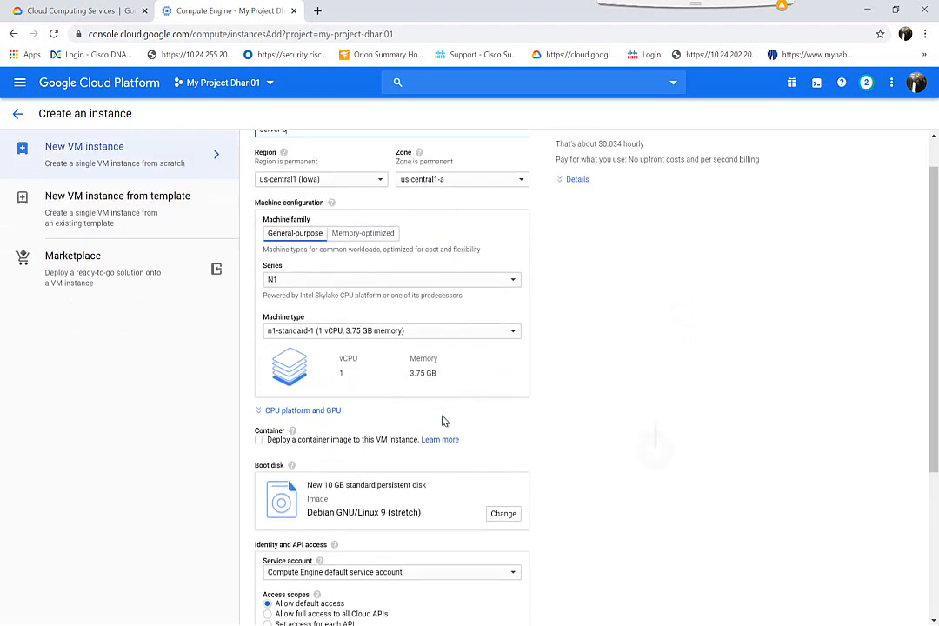
pyautogui.scroll(-1, 442, 421)
pyautogui.scroll(-1, 442, 421)
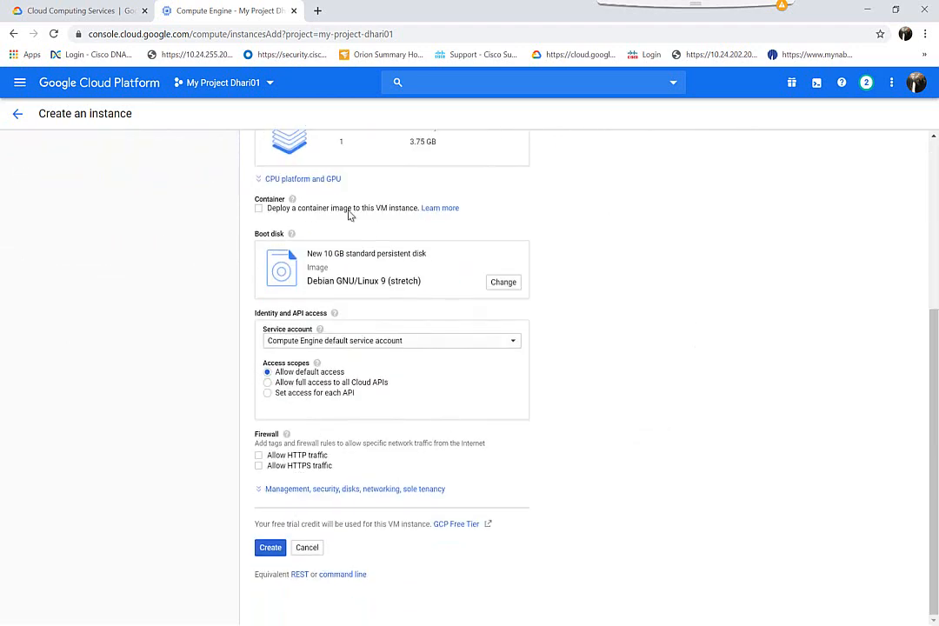
pyautogui.click(259, 456)
pyautogui.click(261, 467)
pyautogui.click(281, 490)
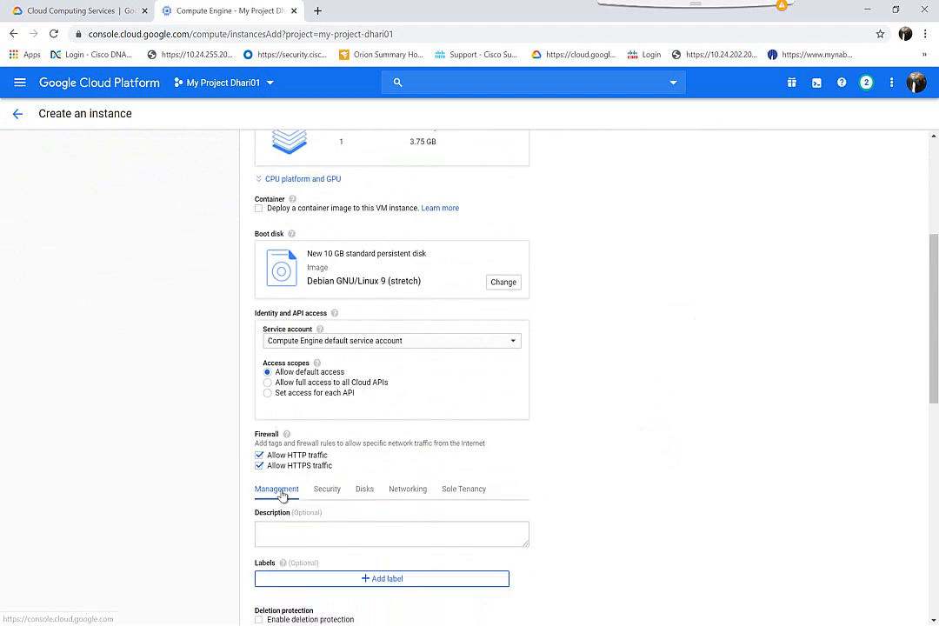
pyautogui.scroll(-3, 282, 495)
pyautogui.click(280, 488)
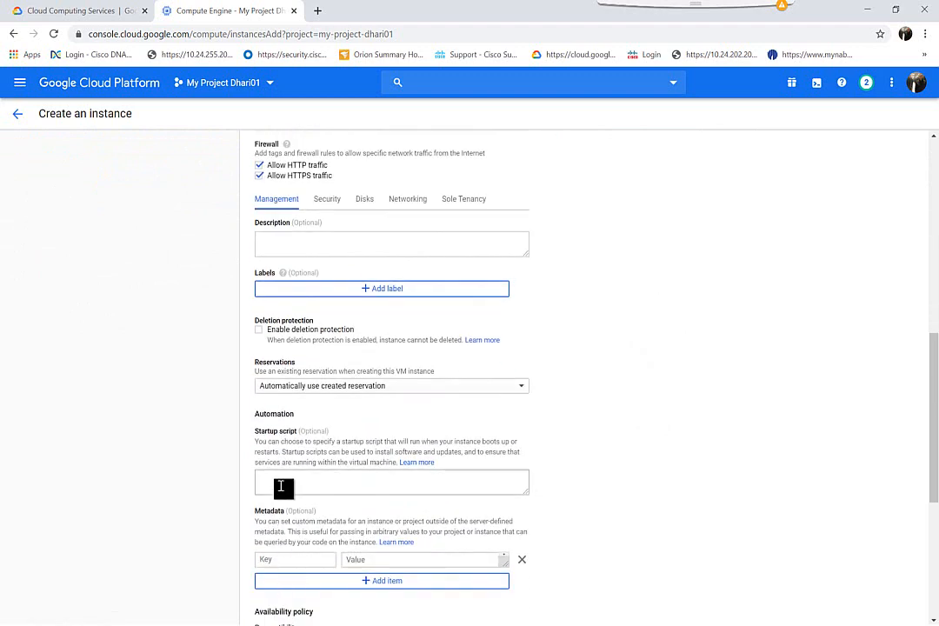
pyautogui.hotkey('ctrl', 'v')
# Step: Attach server-3's network interface to vpc1 and create the instance
pyautogui.scroll(2, 281, 488)
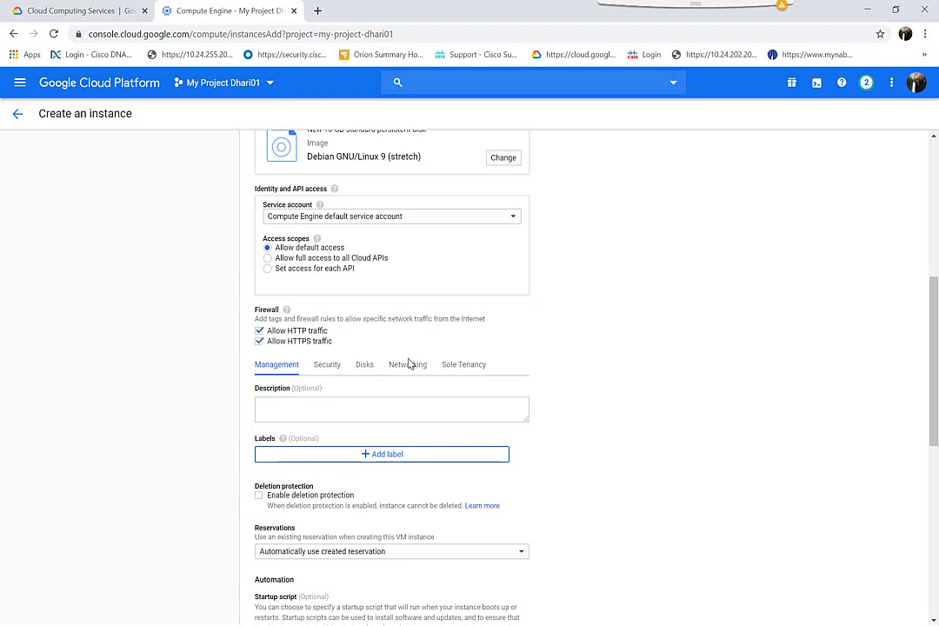
pyautogui.click(408, 365)
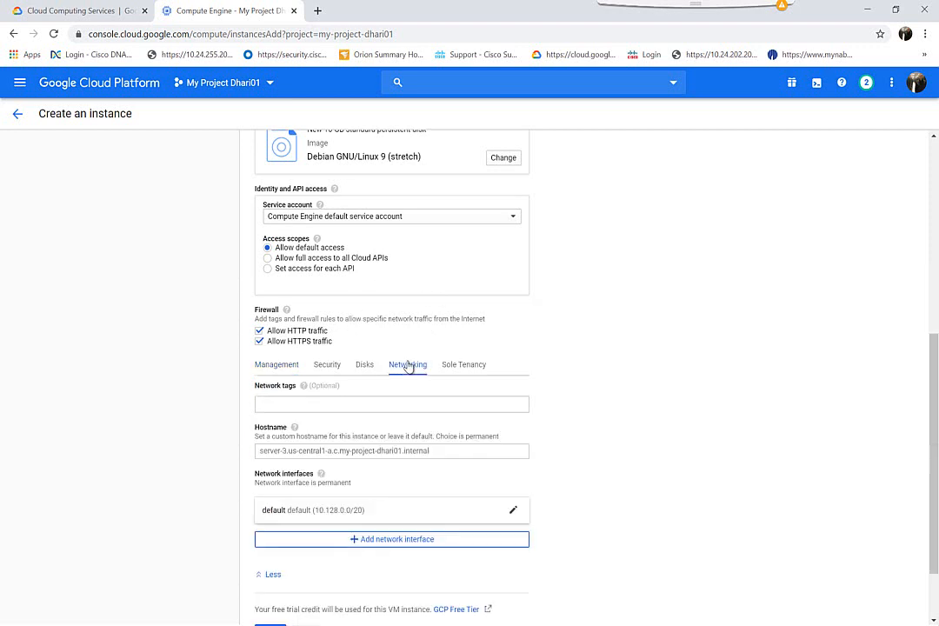
pyautogui.click(514, 515)
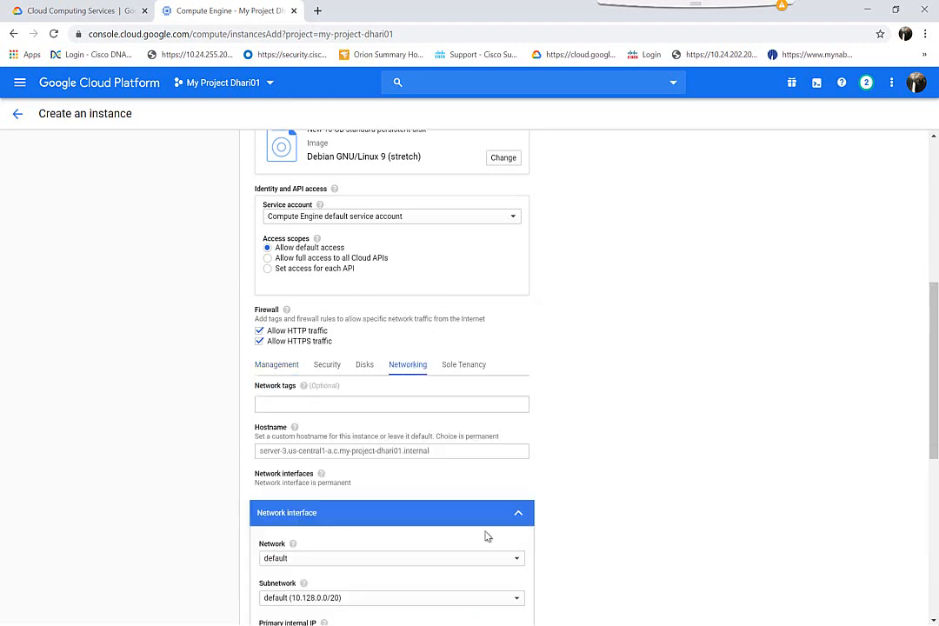
pyautogui.click(428, 563)
pyautogui.click(396, 577)
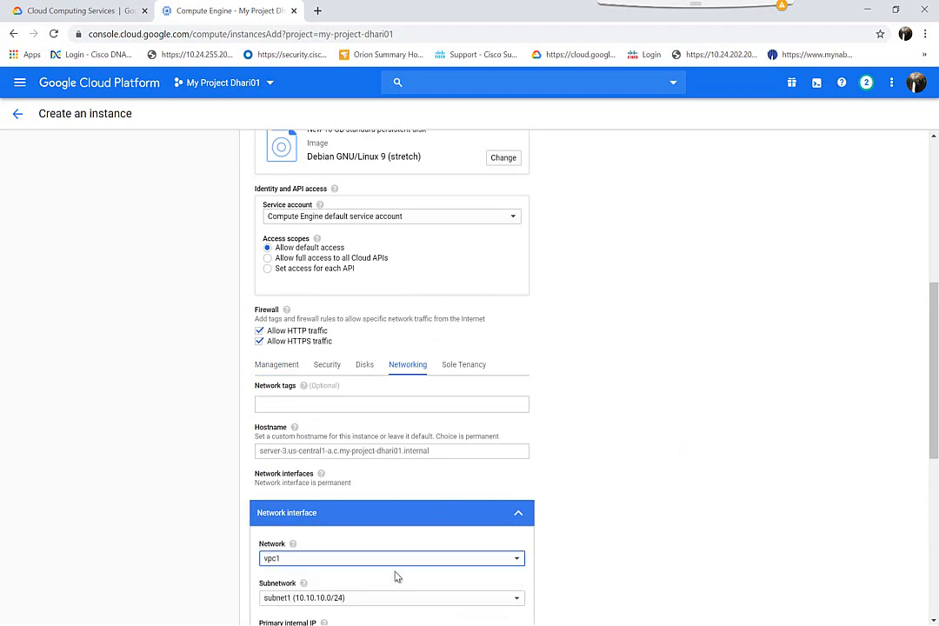
pyautogui.scroll(-3, 397, 577)
pyautogui.scroll(-2, 396, 574)
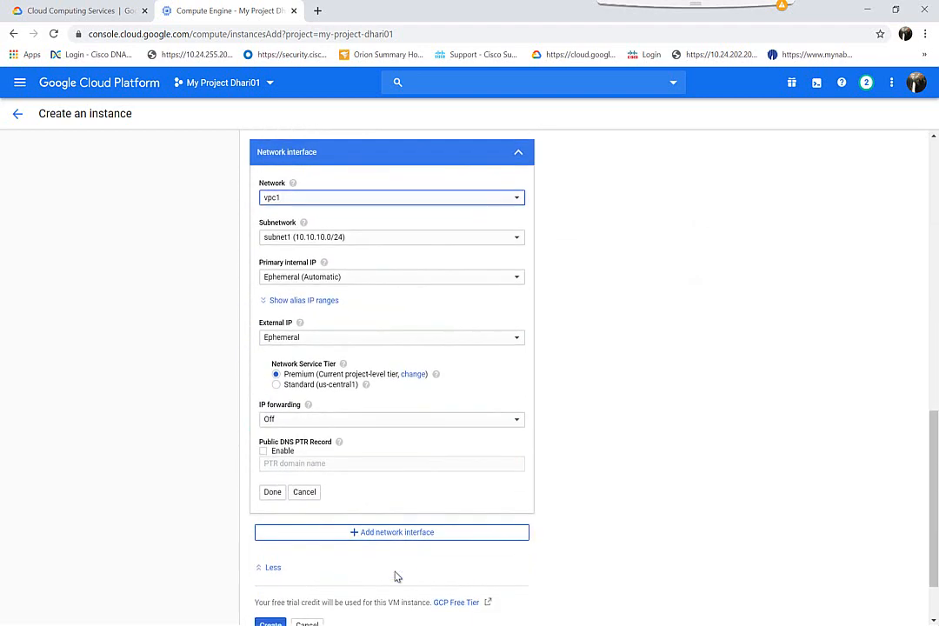
pyautogui.scroll(-1, 346, 520)
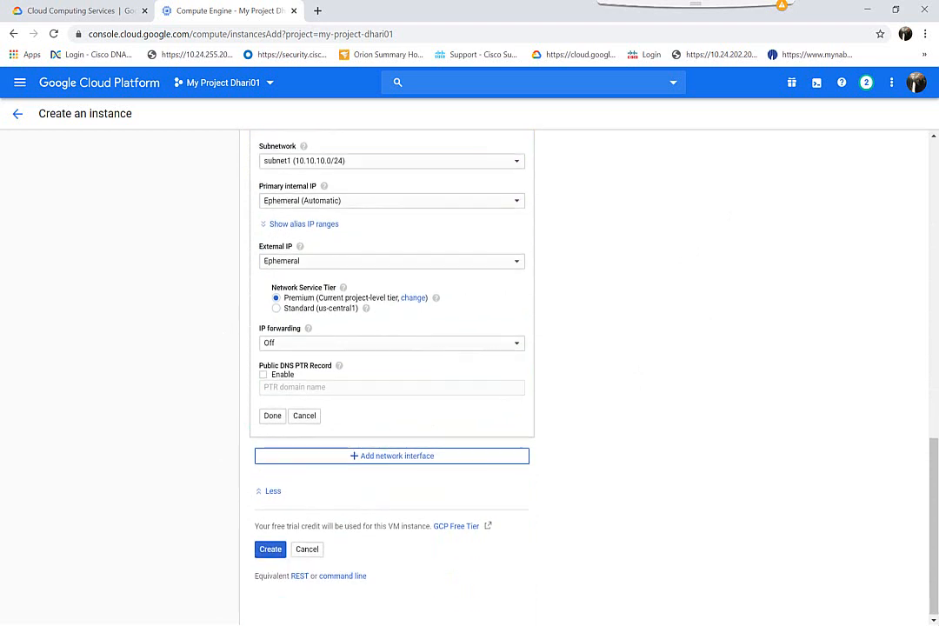
pyautogui.click(270, 550)
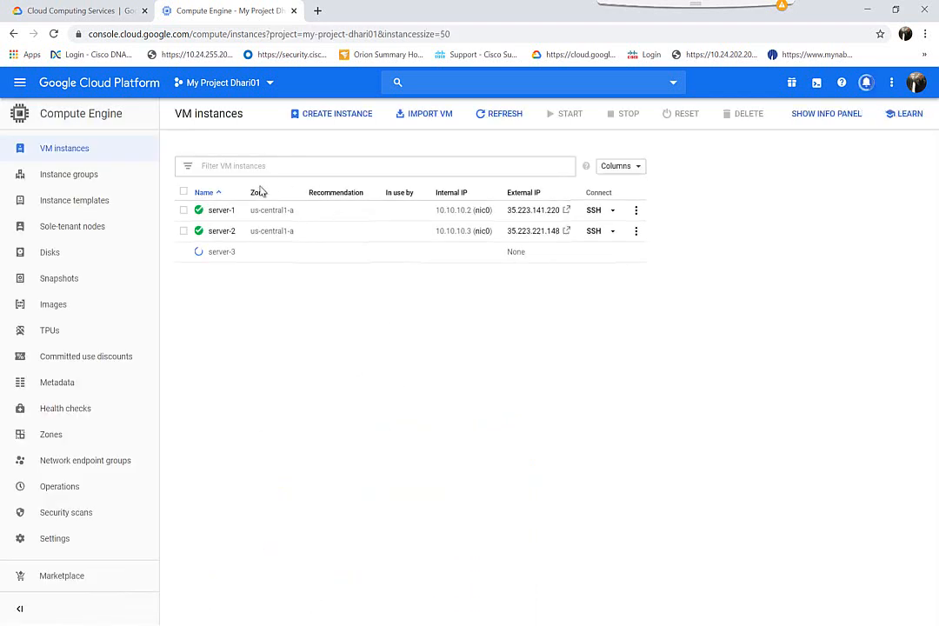
# Step: Open the Server-1, Server-2 and Server-3 web pages from their external IPs and compare them
pyautogui.click(567, 212)
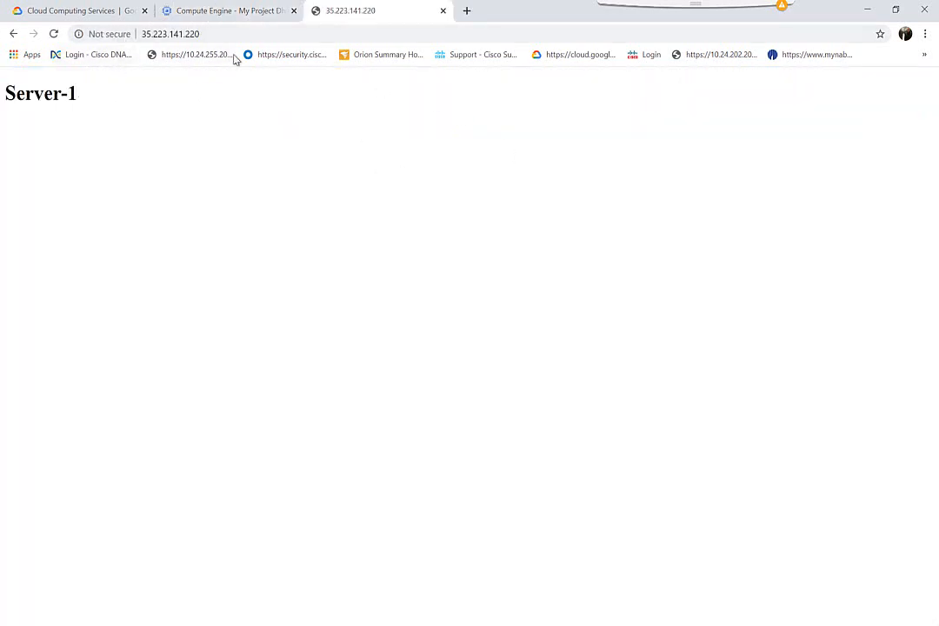
pyautogui.click(248, 14)
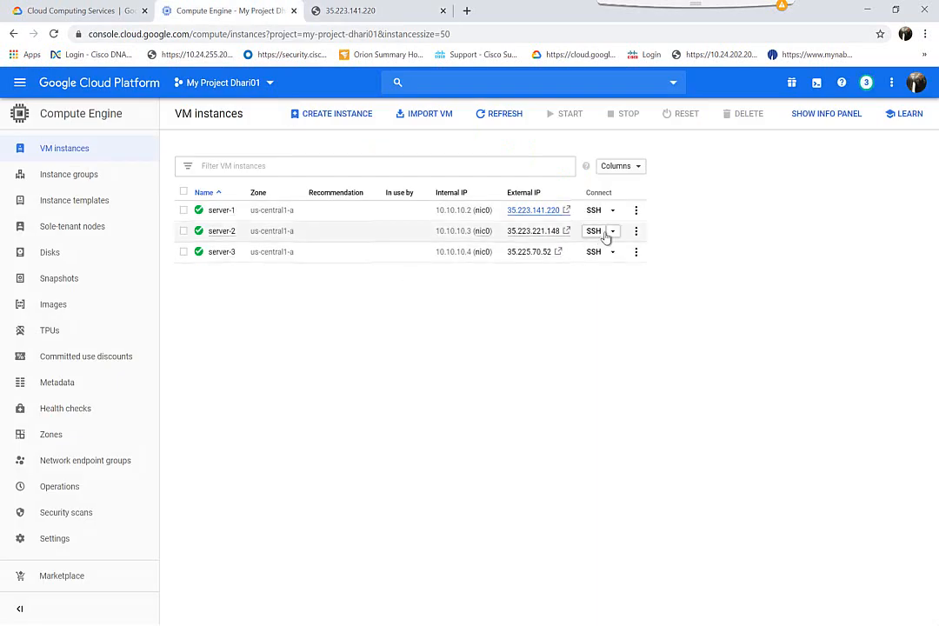
pyautogui.click(566, 232)
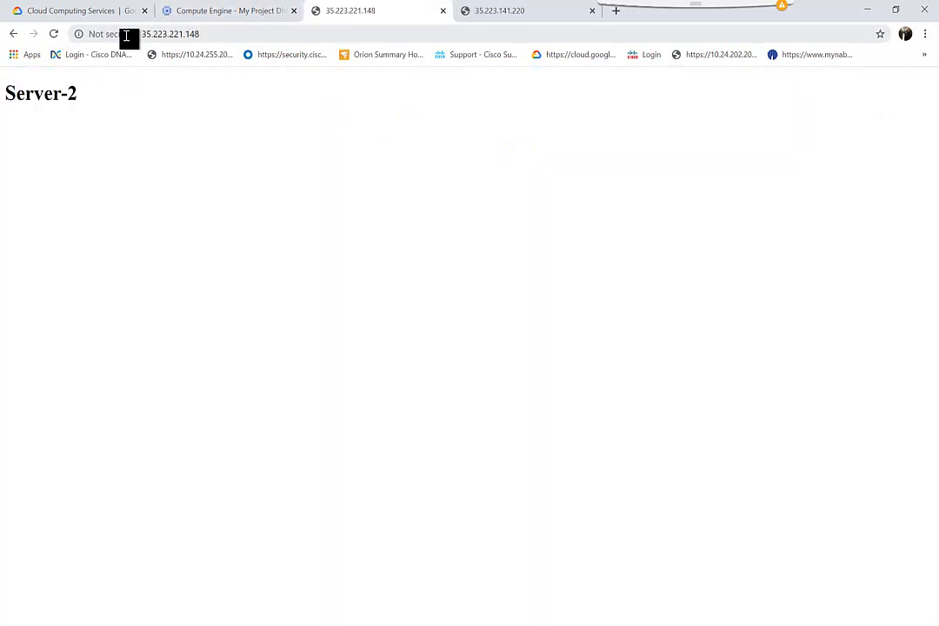
pyautogui.click(261, 10)
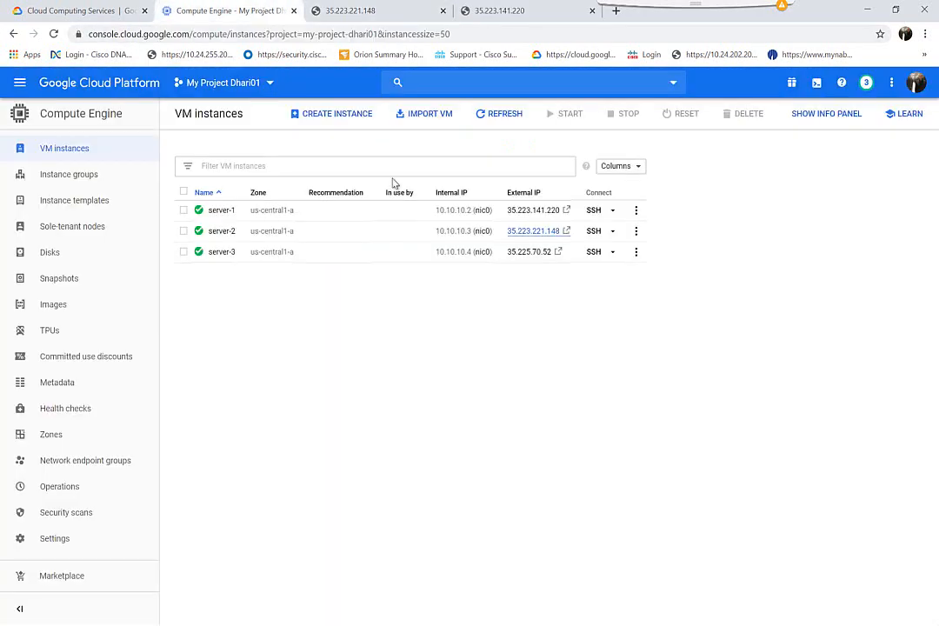
pyautogui.click(558, 253)
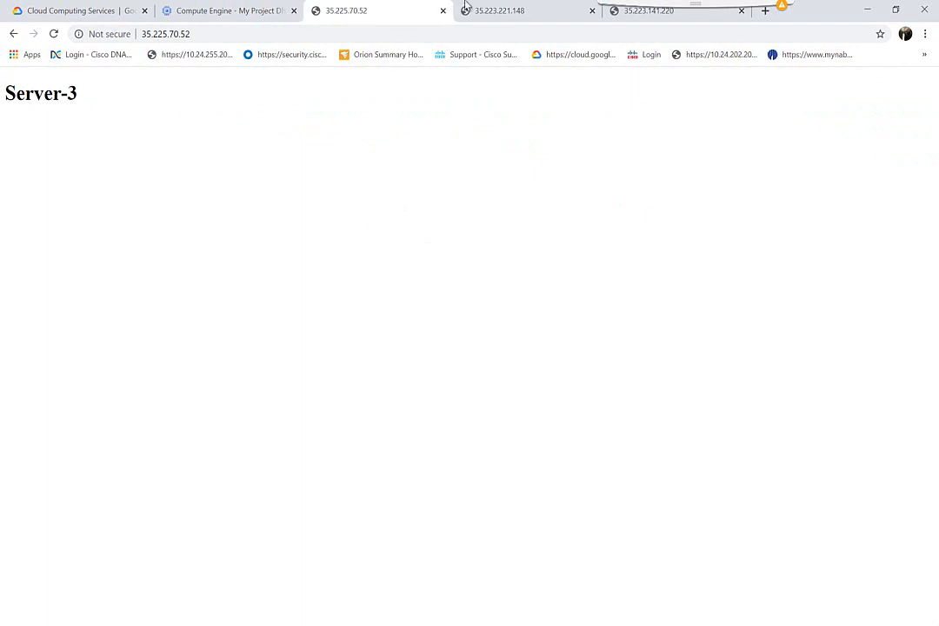
pyautogui.click(489, 16)
pyautogui.click(641, 15)
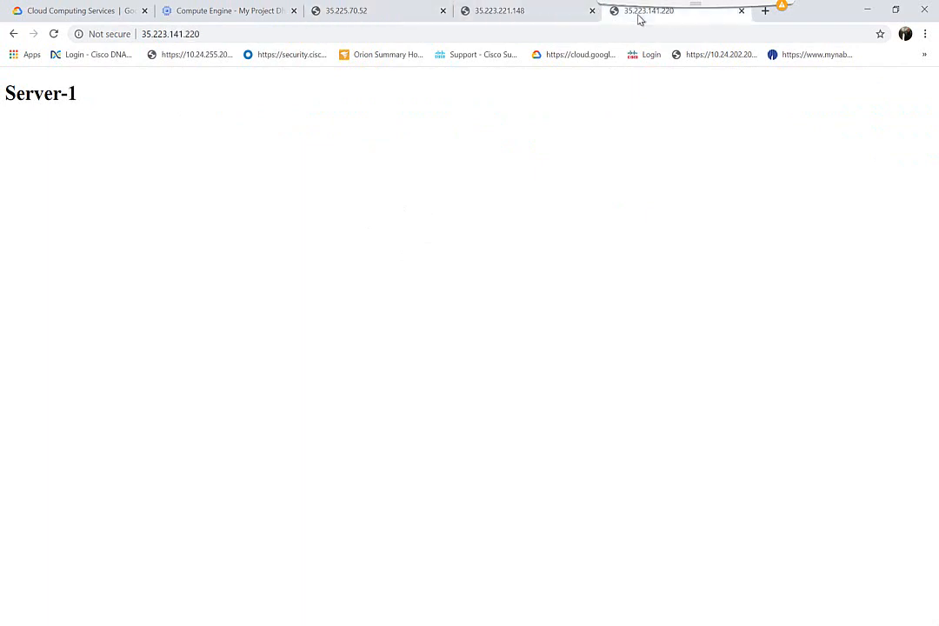
pyautogui.click(190, 11)
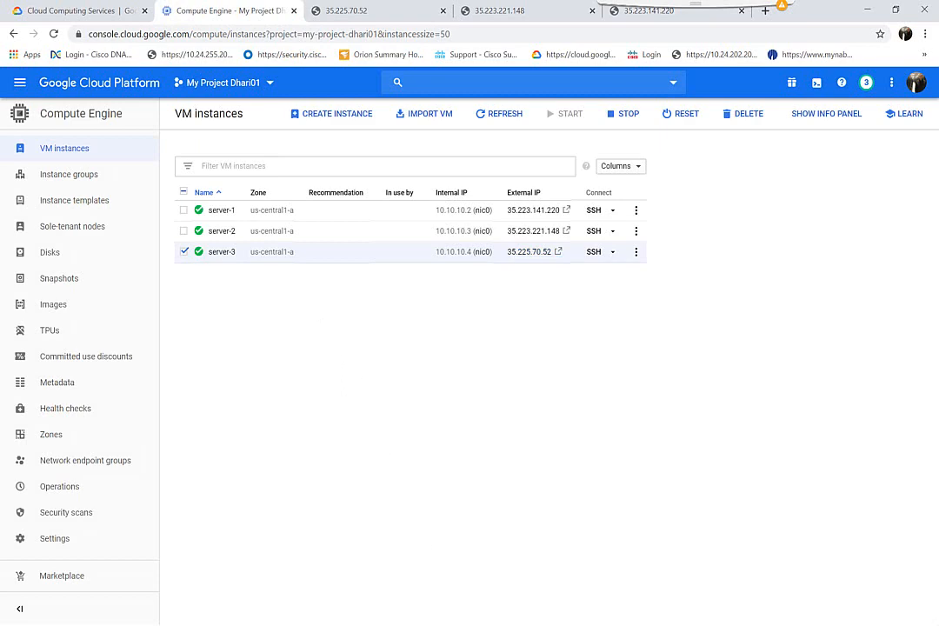
pyautogui.hotkey('alt', 'Tab')
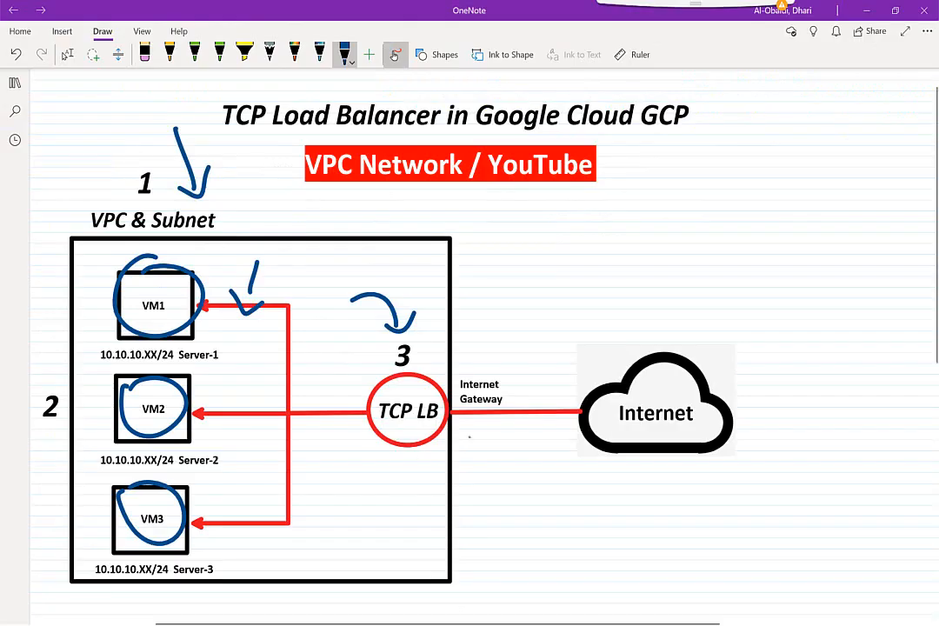
# Step: Ink traffic paths from the Internet through TCP LB to VM1, VM2 and VM3, then minimize OneNote
pyautogui.moveTo(848, 342); pyautogui.dragTo(824, 397)
pyautogui.moveTo(848, 342)
pyautogui.mouseDown()
pyautogui.moveTo(756, 440)
pyautogui.moveTo(514, 434)
pyautogui.moveTo(228, 347)
pyautogui.mouseUp()
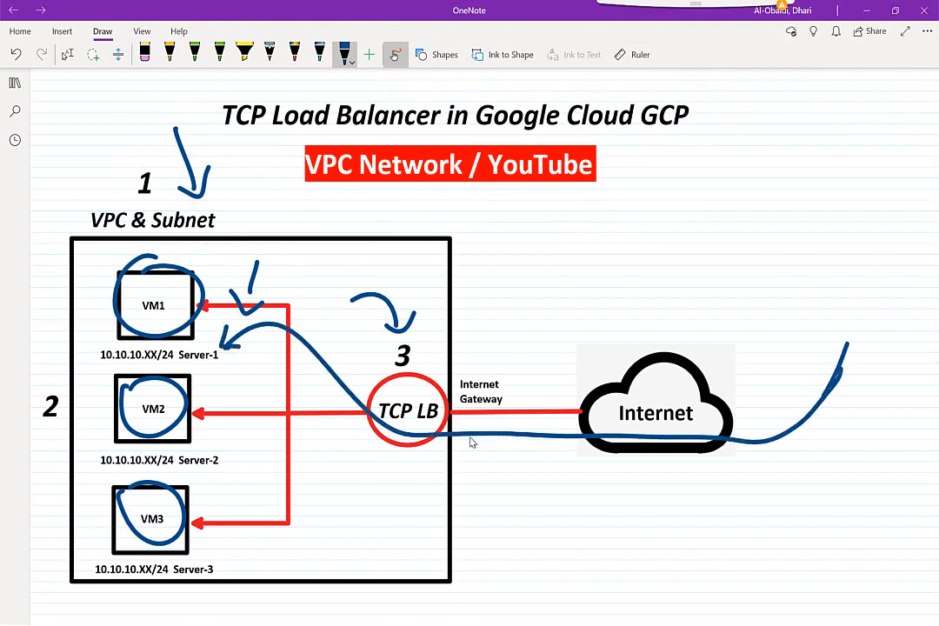
pyautogui.moveTo(630, 470)
pyautogui.mouseDown()
pyautogui.moveTo(353, 416)
pyautogui.moveTo(244, 409)
pyautogui.moveTo(241, 417)
pyautogui.moveTo(274, 428)
pyautogui.mouseUp()
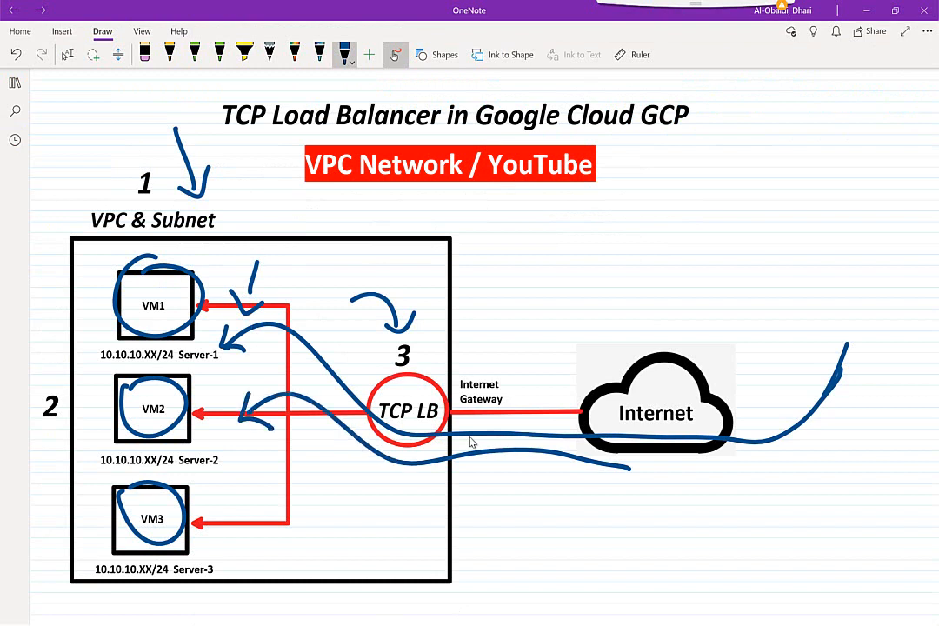
pyautogui.moveTo(635, 501)
pyautogui.mouseDown()
pyautogui.moveTo(356, 478)
pyautogui.moveTo(257, 522)
pyautogui.moveTo(248, 544)
pyautogui.moveTo(305, 547)
pyautogui.mouseUp()
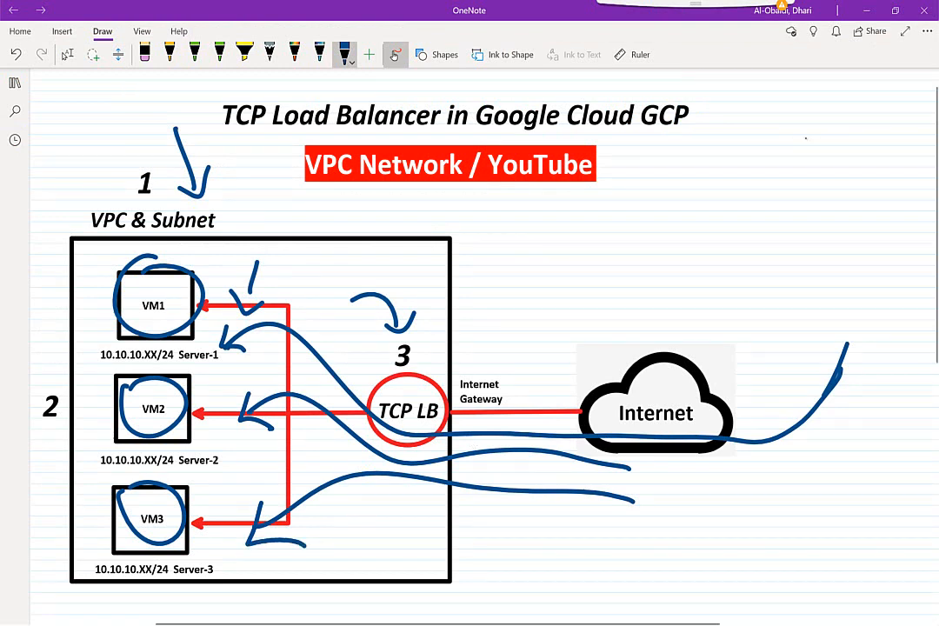
pyautogui.click(875, 11)
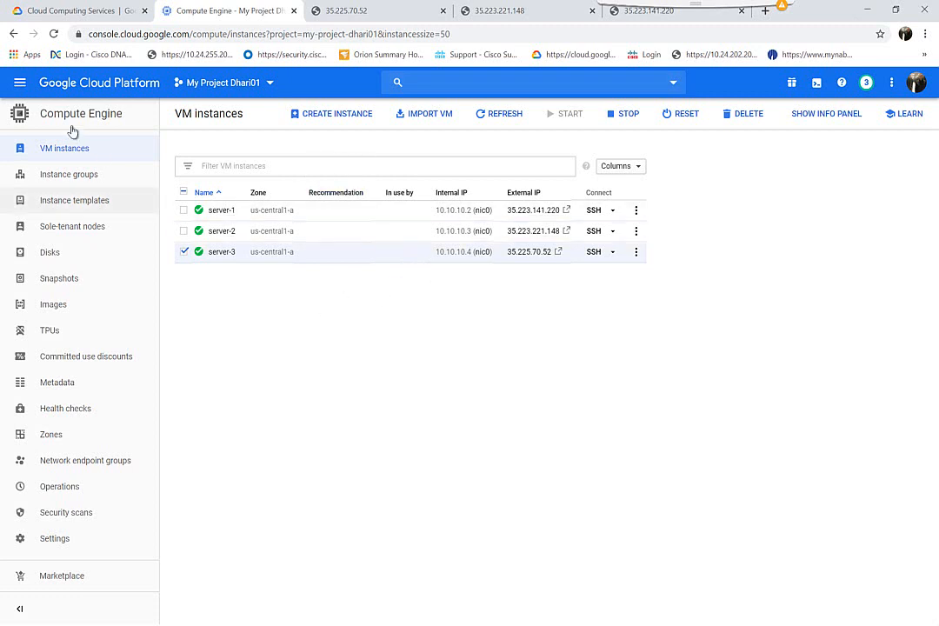
# Step: From Load balancing, create a load balancer and begin TCP Load Balancing configuration
pyautogui.click(19, 82)
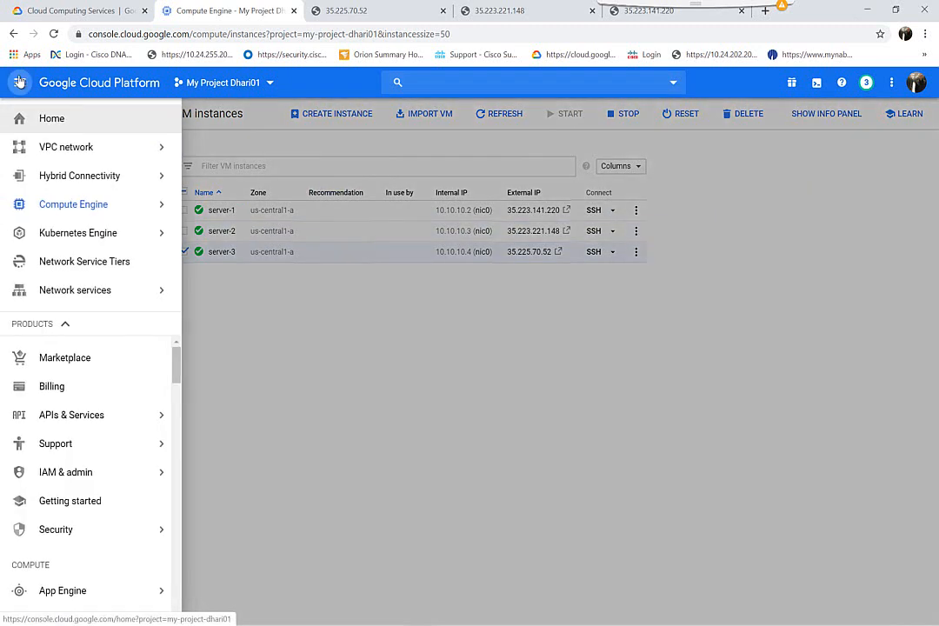
pyautogui.moveTo(80, 296)
pyautogui.click(214, 305)
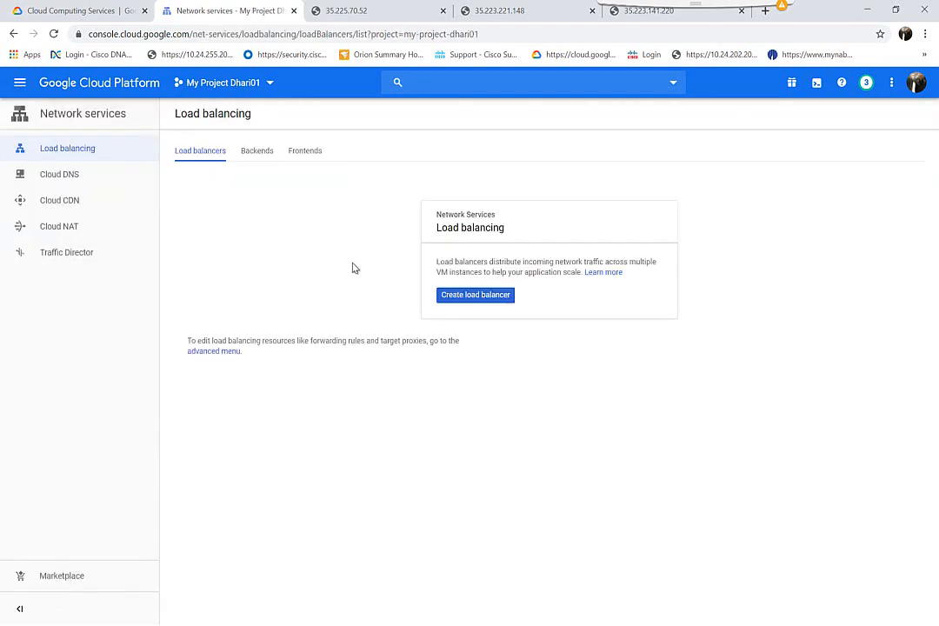
pyautogui.click(470, 296)
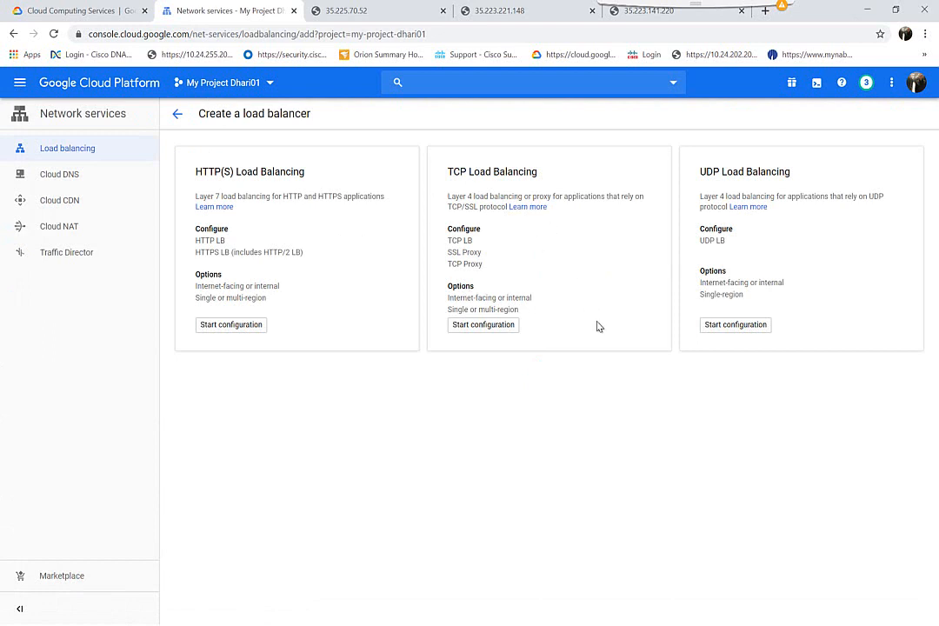
pyautogui.click(485, 326)
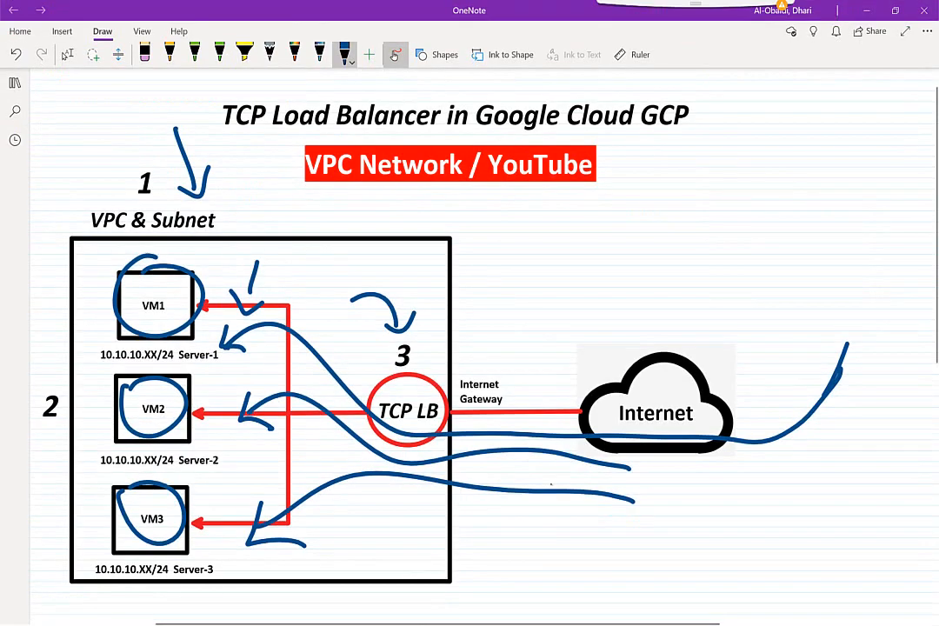
pyautogui.moveTo(800, 306)
pyautogui.mouseDown()
pyautogui.moveTo(792, 361)
pyautogui.moveTo(823, 324)
pyautogui.mouseUp()
# Step: Finish sketching the blue user figure beside the Internet cloud, then return to Chrome
pyautogui.moveTo(809, 361); pyautogui.dragTo(806, 393)
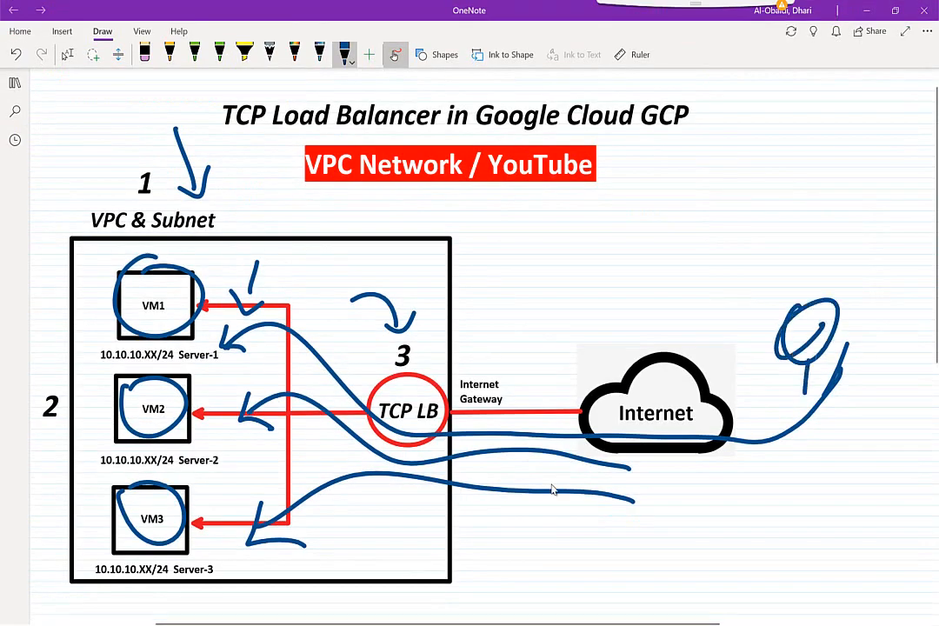
pyautogui.hotkey('alt', 'Tab')
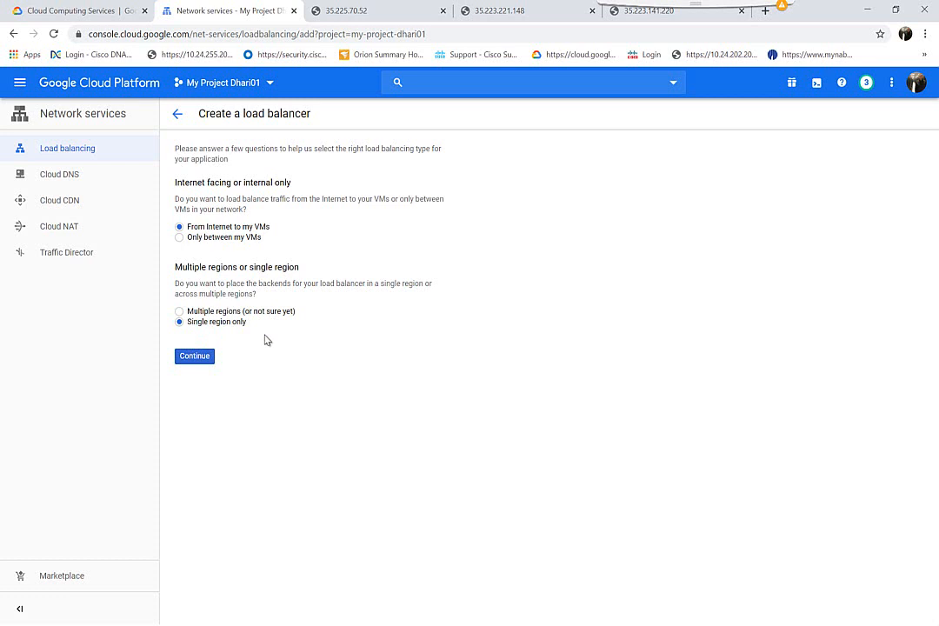
# Step: Accept Internet-facing, single-region, name the TCP load balancer lb-tcp, and bring up backend configuration
pyautogui.click(195, 357)
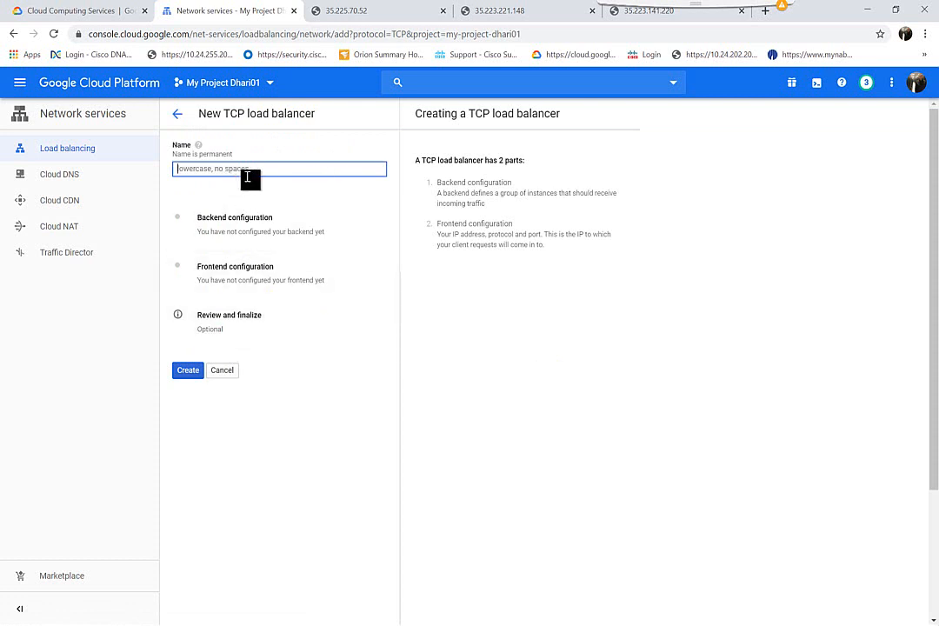
pyautogui.write('l')
pyautogui.write('b-tx')
pyautogui.click(243, 230)
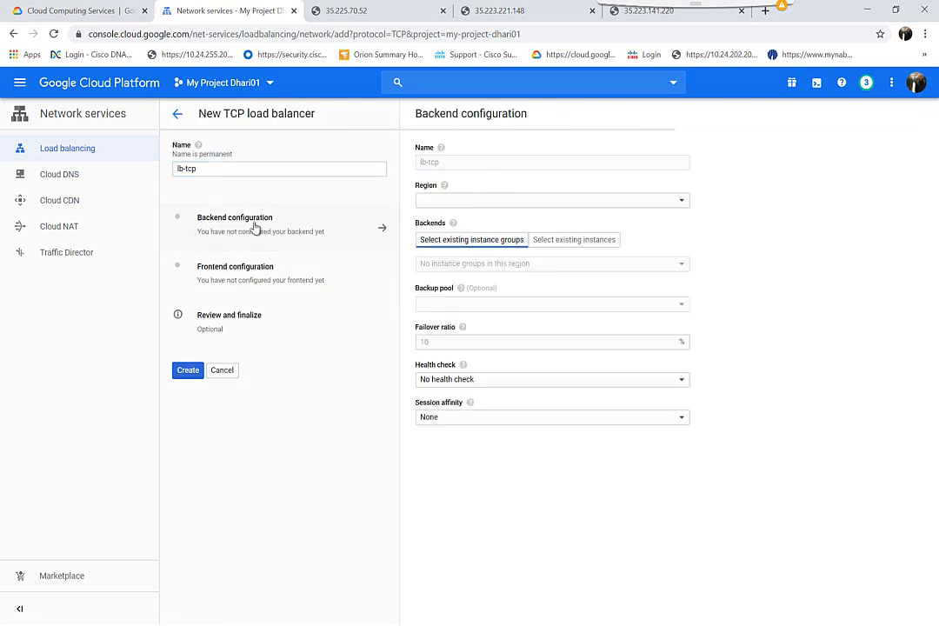
# Step: Set the backend region to us-central1
pyautogui.click(446, 203)
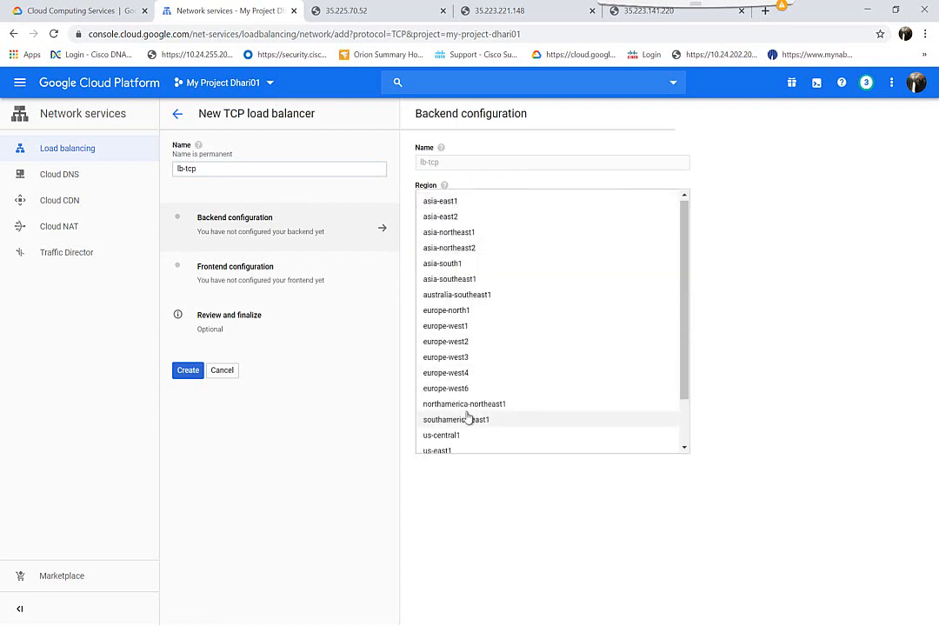
pyautogui.scroll(-1, 468, 417)
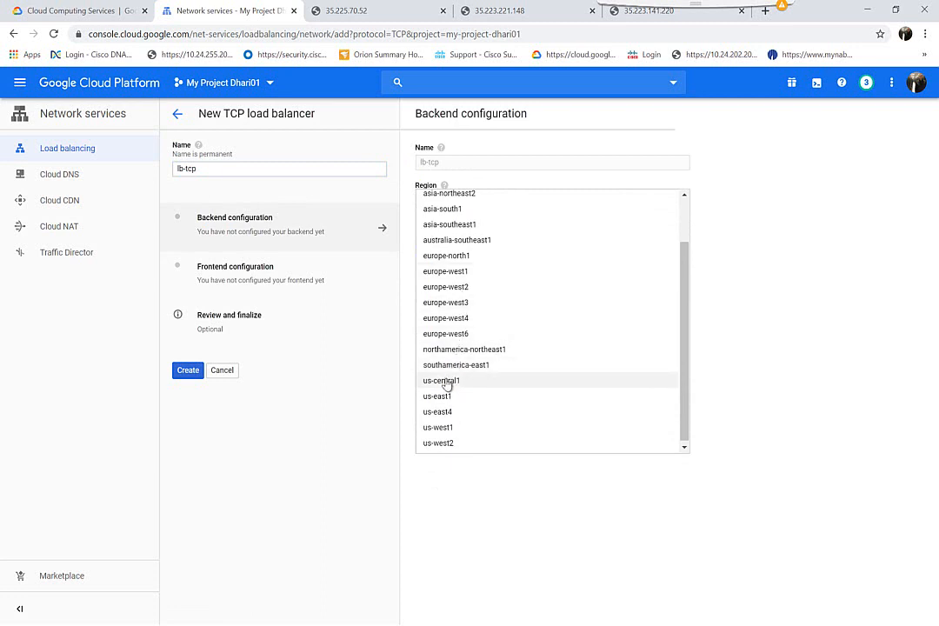
pyautogui.click(446, 383)
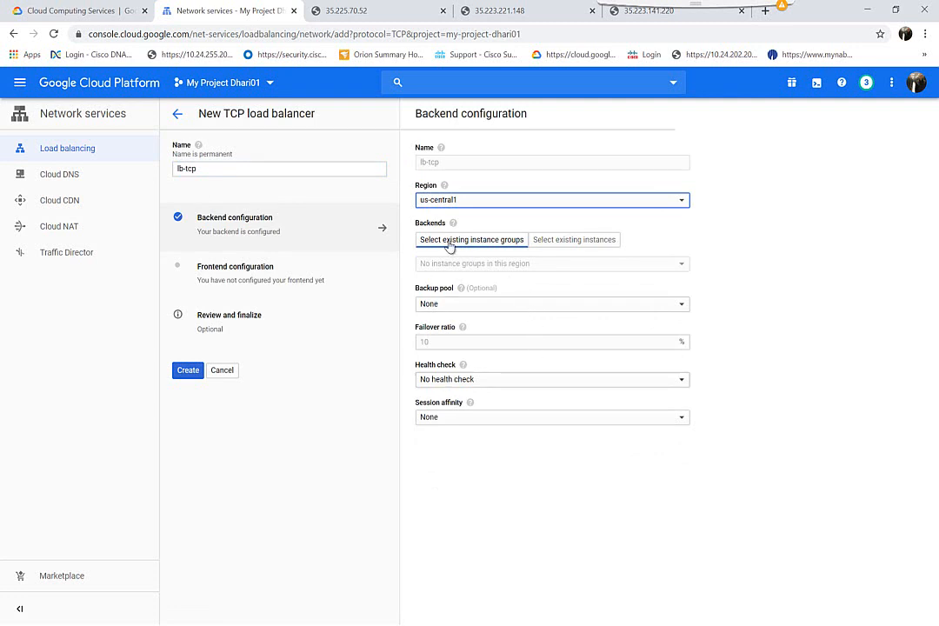
# Step: Add existing instances server-1, server-2 and server-3 as backends
pyautogui.click(576, 241)
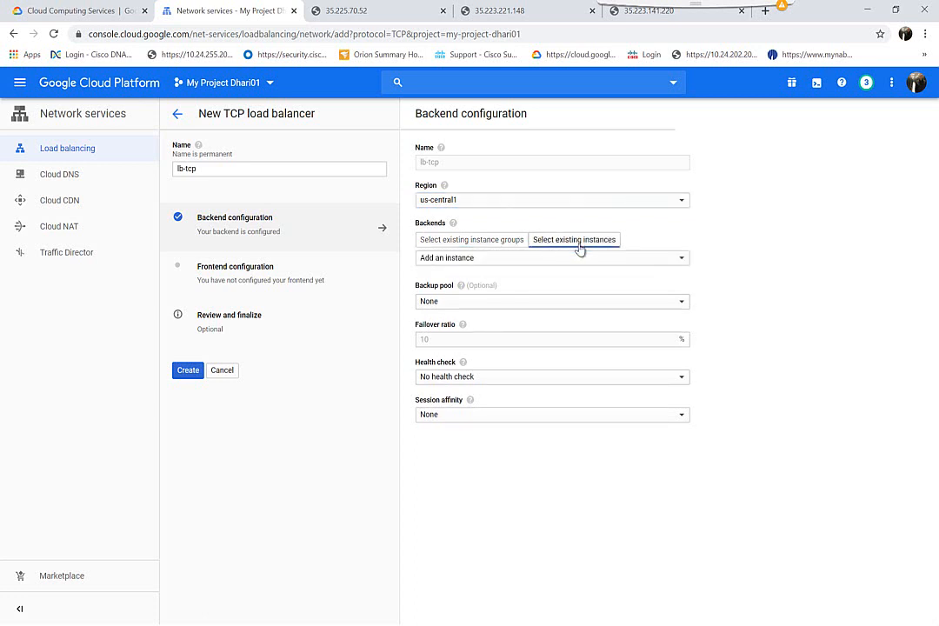
pyautogui.click(538, 264)
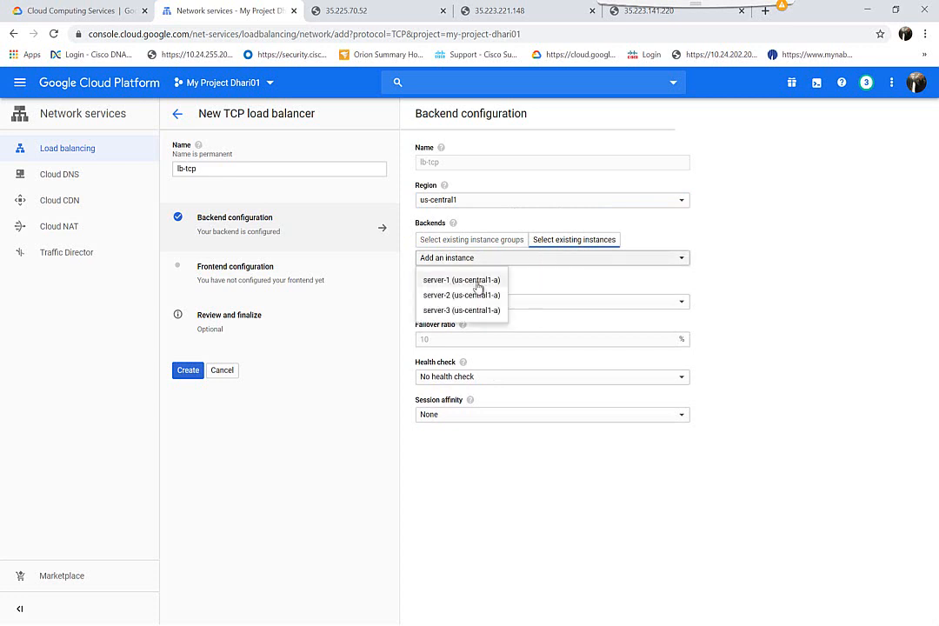
pyautogui.click(477, 286)
pyautogui.click(497, 288)
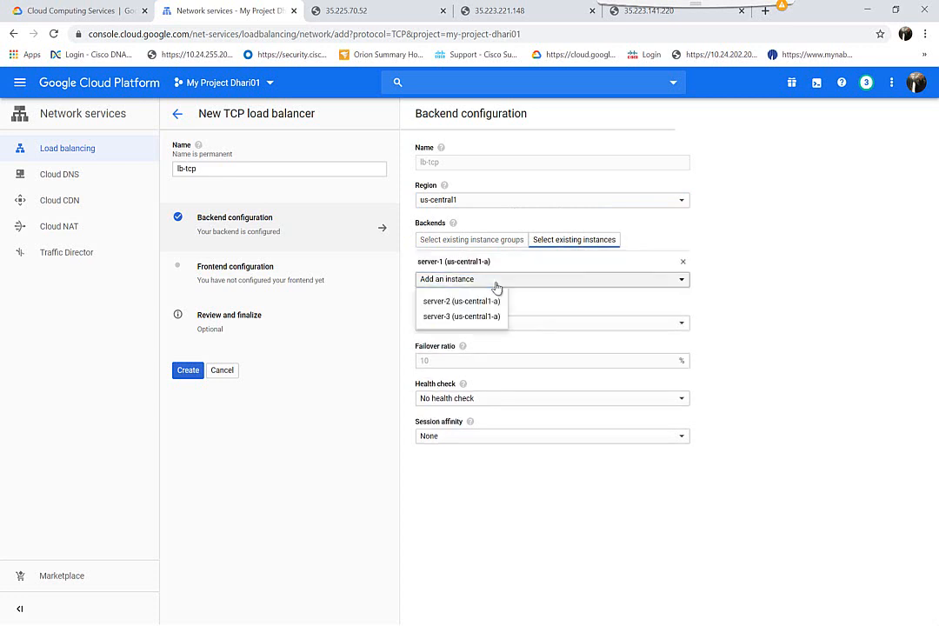
pyautogui.click(480, 304)
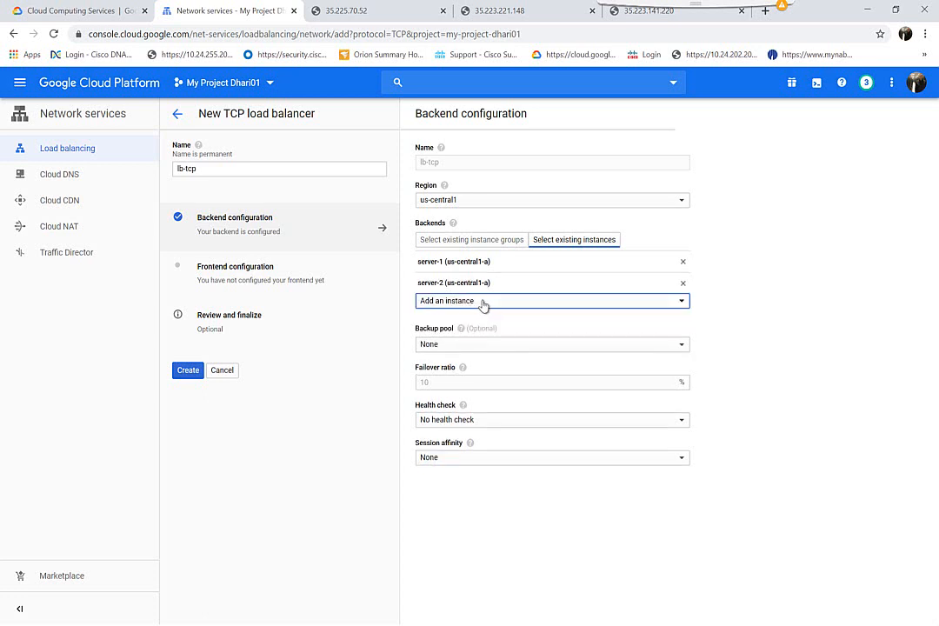
pyautogui.click(480, 303)
pyautogui.click(467, 323)
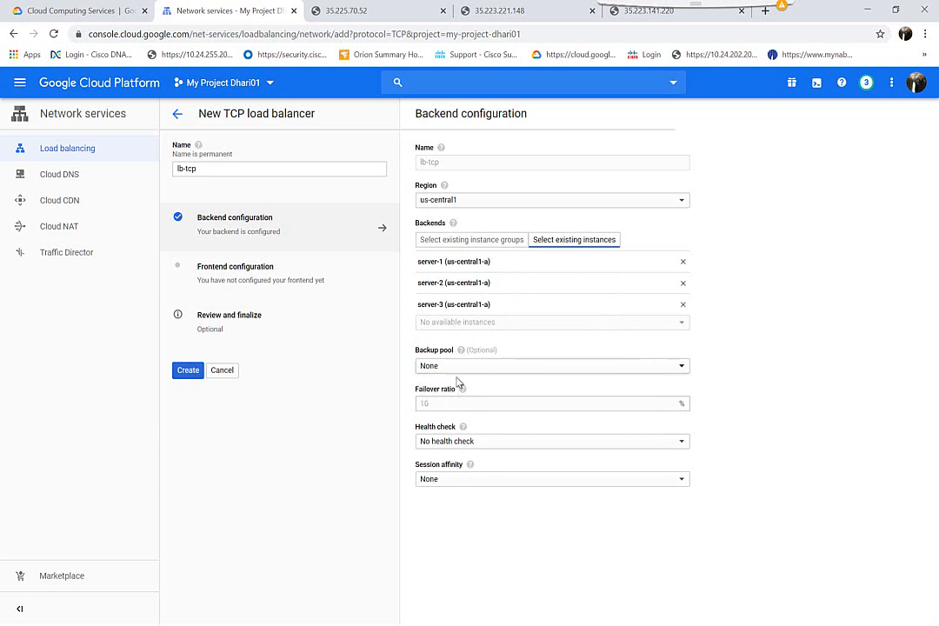
# Step: Create HTTP health check hch on port 80 for the backend and save it
pyautogui.click(448, 443)
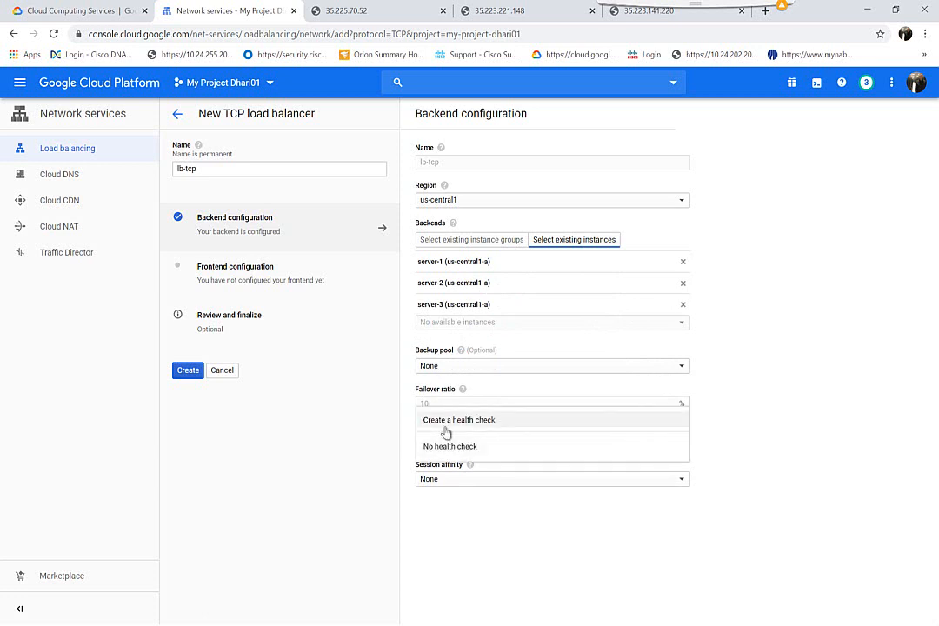
pyautogui.click(446, 422)
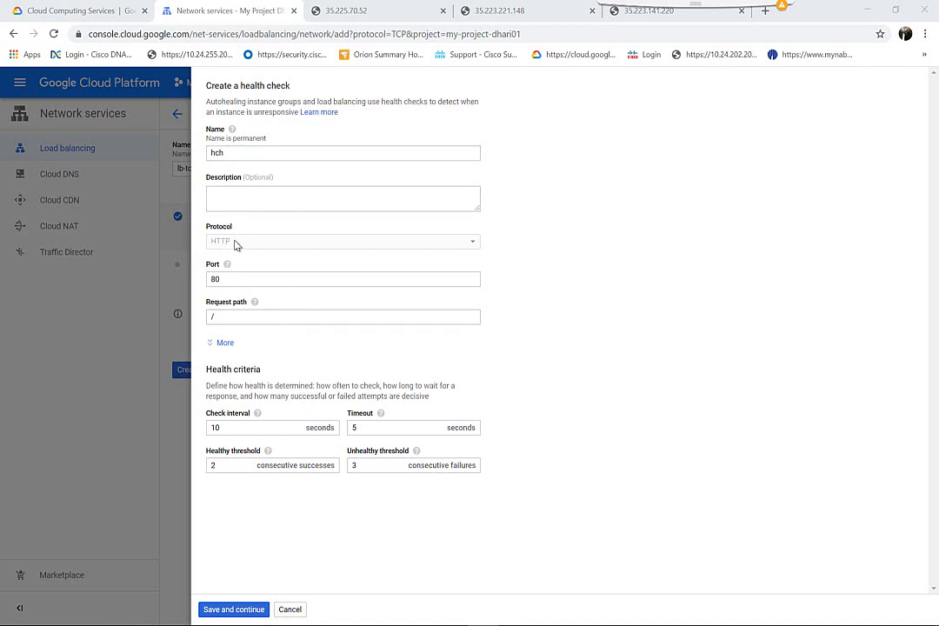
pyautogui.doubleClick(214, 279)
pyautogui.press('BackSpace')
pyautogui.write('80')
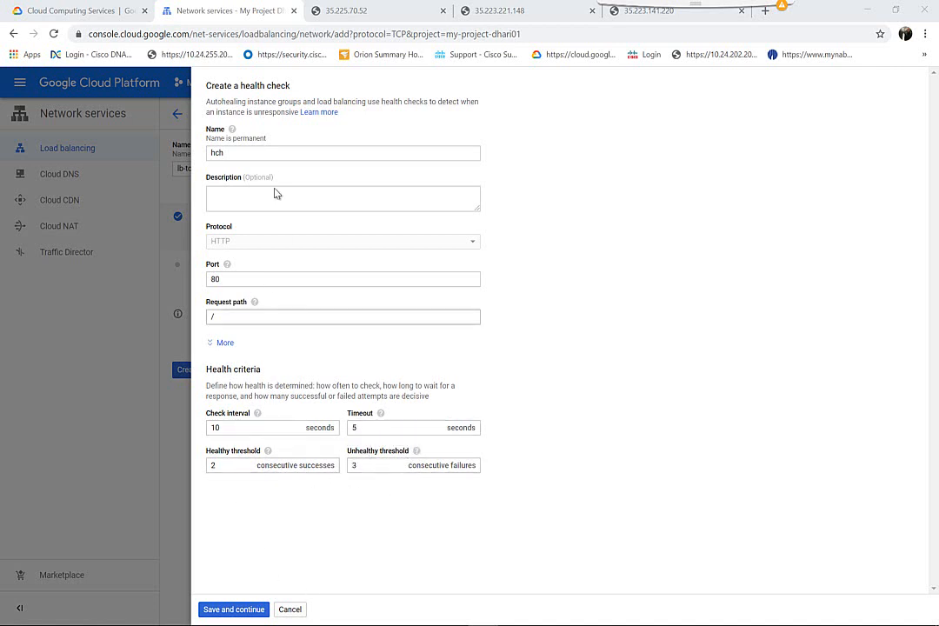
pyautogui.click(228, 612)
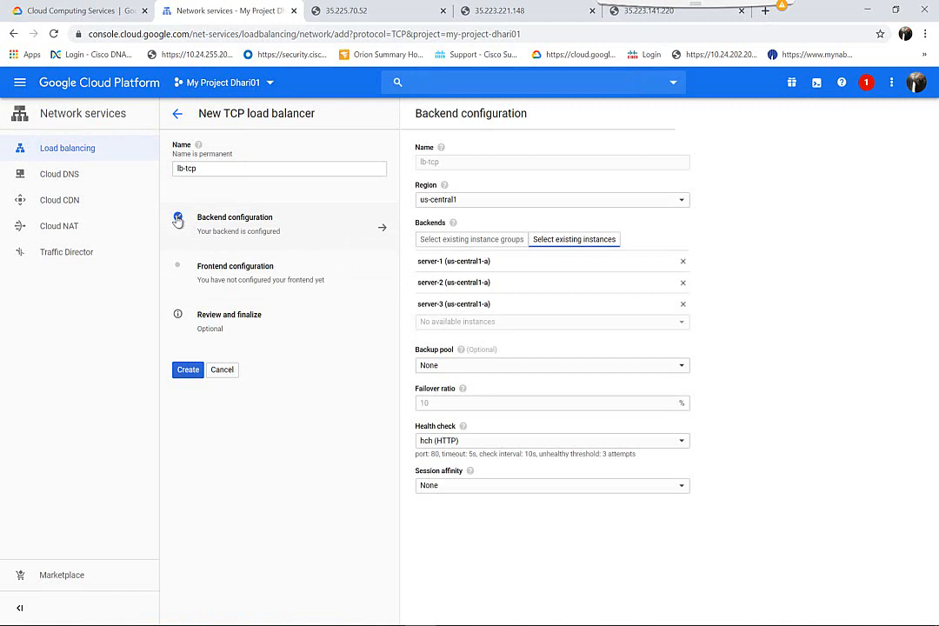
# Step: Name the new frontend 'public'
pyautogui.click(215, 276)
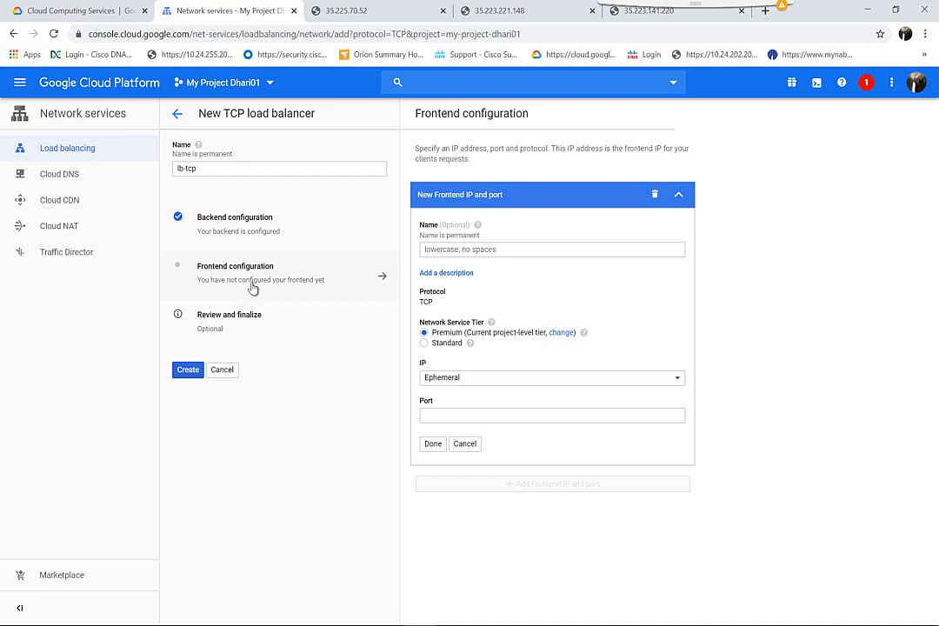
pyautogui.click(470, 250)
pyautogui.write('public')
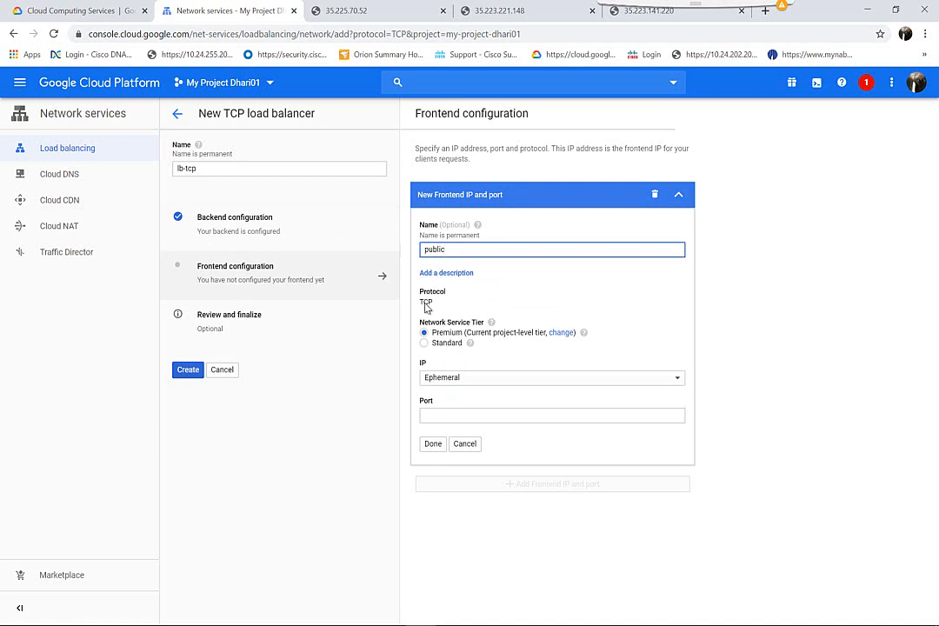
# Step: Reserve static IP lb-tcp1 (34.69.117.203) for the frontend on port 80, then review settings
pyautogui.click(439, 382)
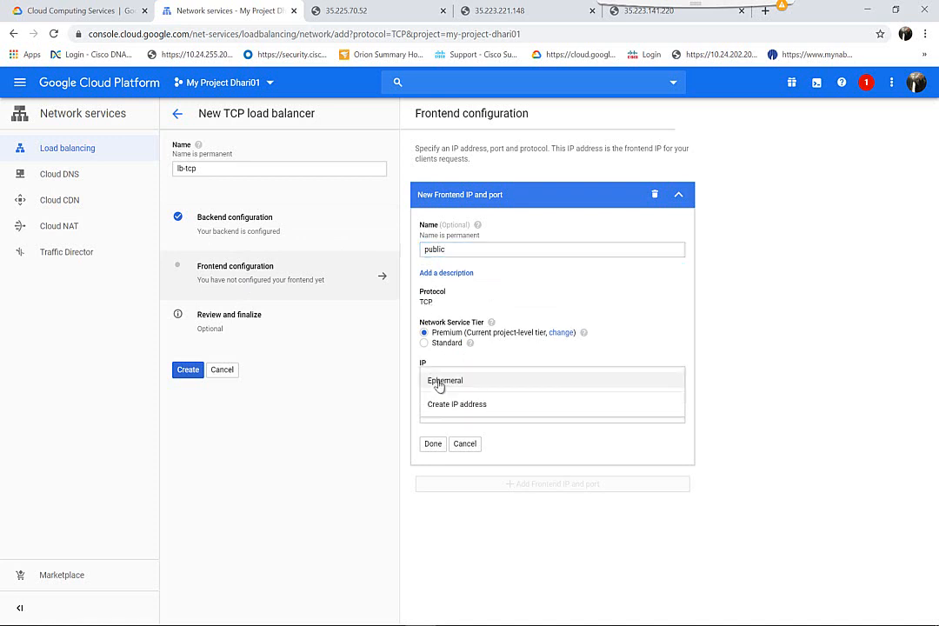
pyautogui.click(474, 411)
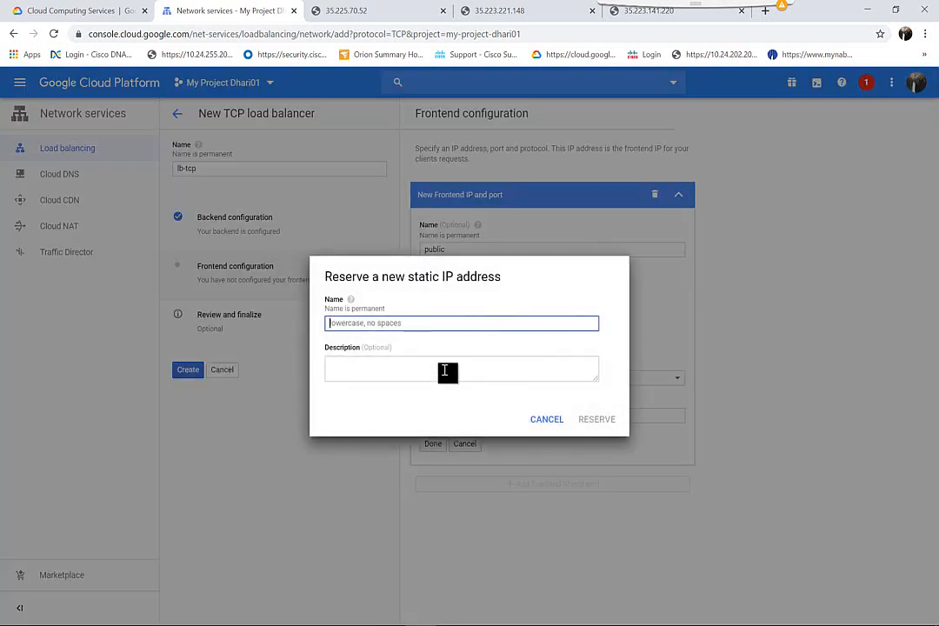
pyautogui.write('lb')
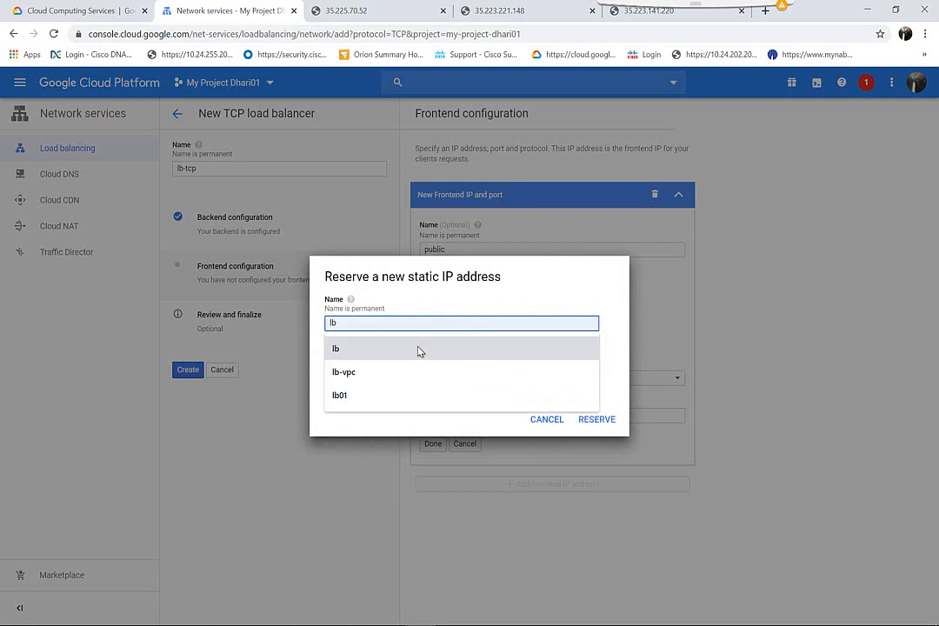
pyautogui.write('-tcp1')
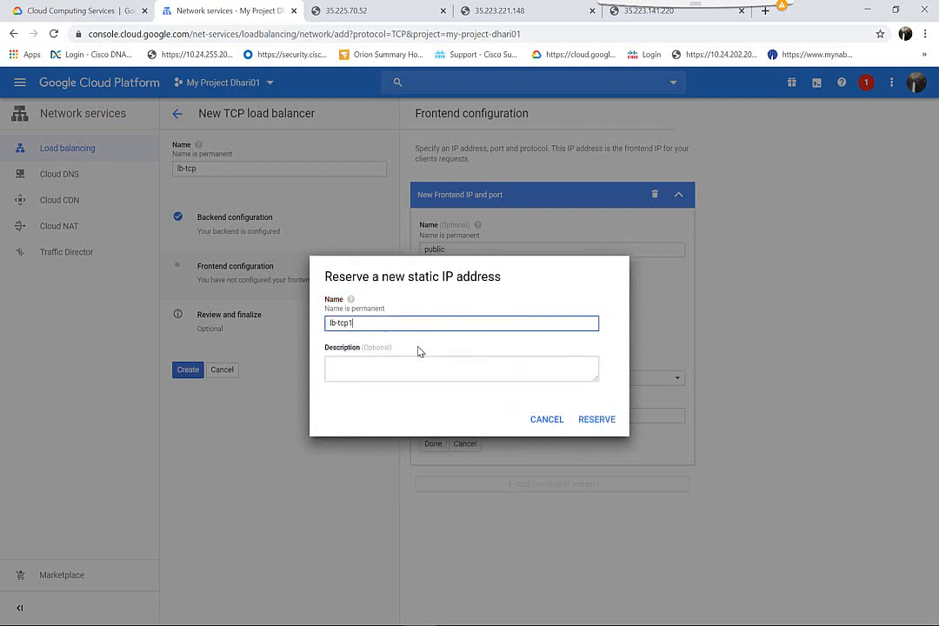
pyautogui.click(589, 421)
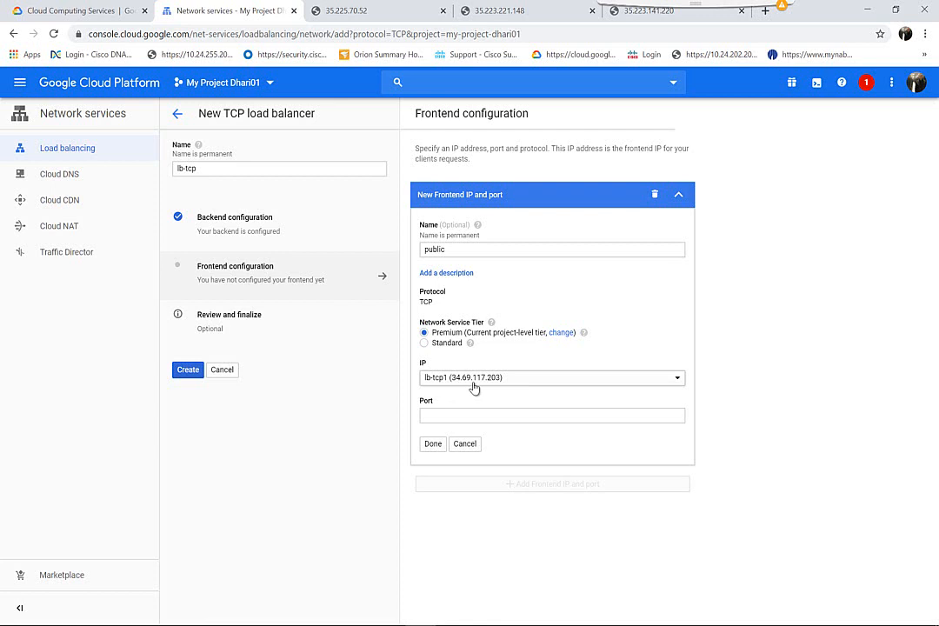
pyautogui.click(427, 417)
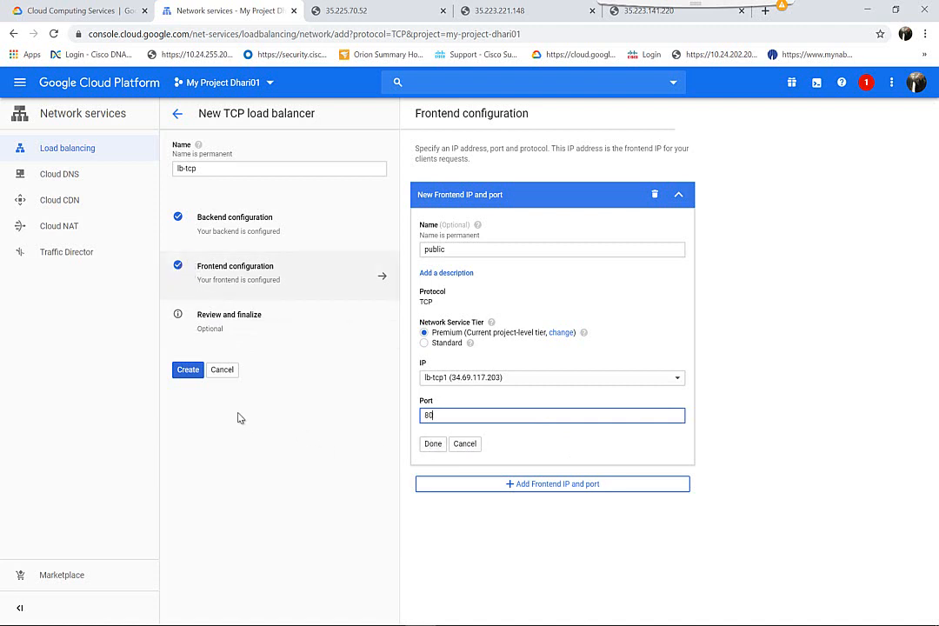
pyautogui.click(241, 331)
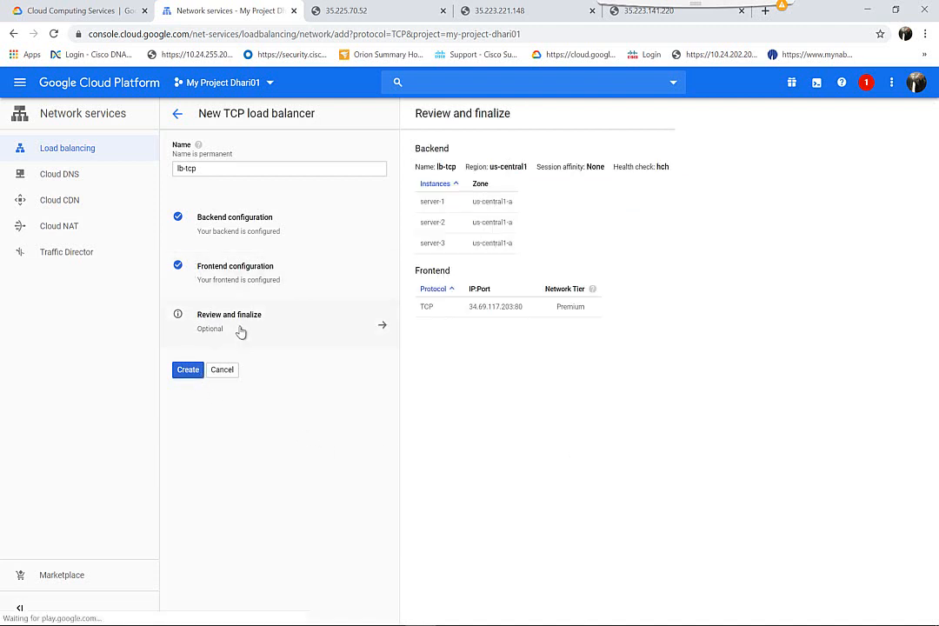
# Step: Create lb-tcp, yielding a TCP balancer in us-central1 with one healthy 3-instance target pool
pyautogui.click(191, 371)
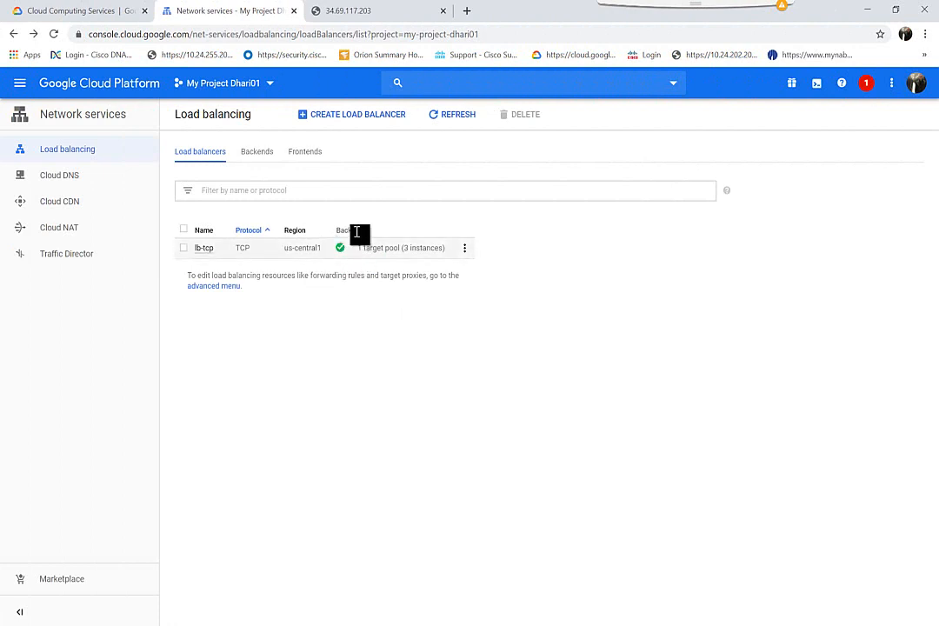
# Step: Open lb-tcp's details and copy its frontend IP 34.69.117.203
pyautogui.moveTo(342, 250)
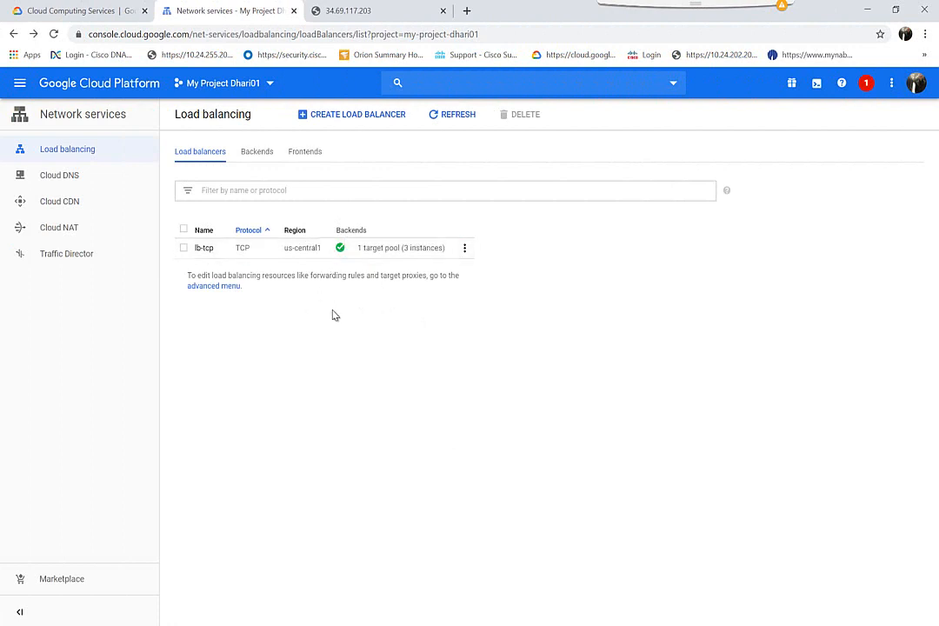
pyautogui.click(204, 249)
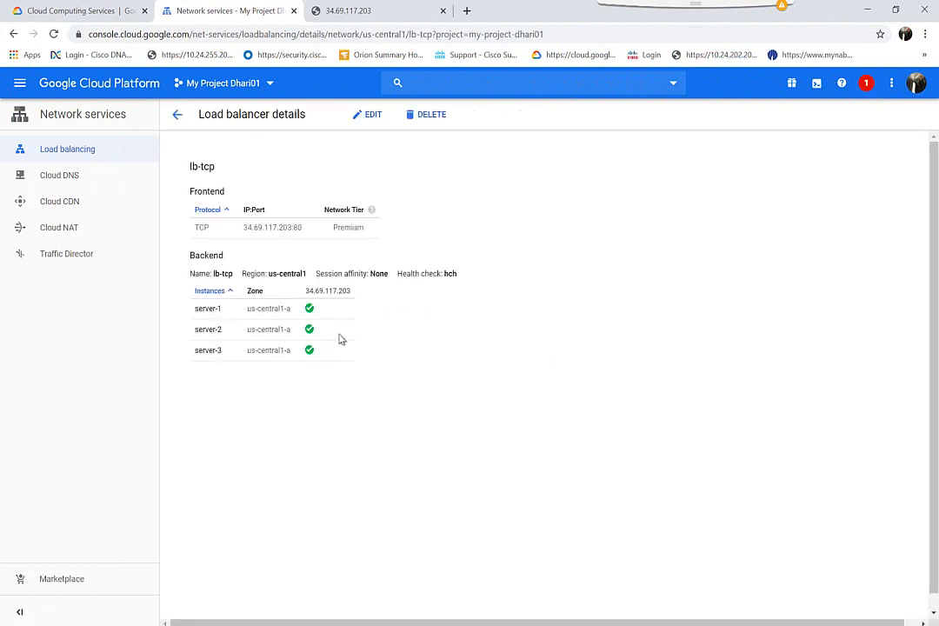
pyautogui.moveTo(311, 312)
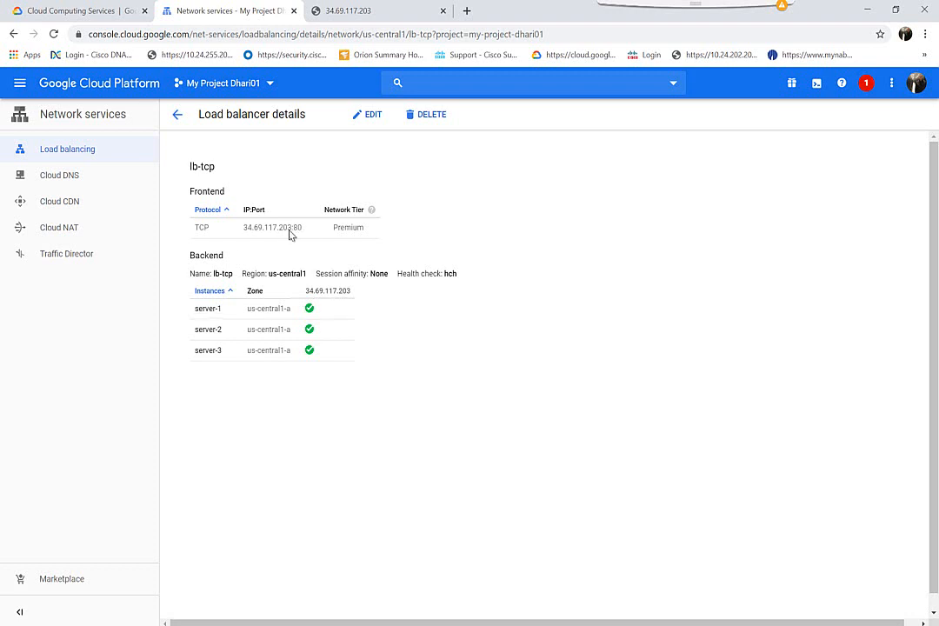
pyautogui.moveTo(292, 228); pyautogui.dragTo(243, 231)
pyautogui.hotkey('ctrl', 'c')
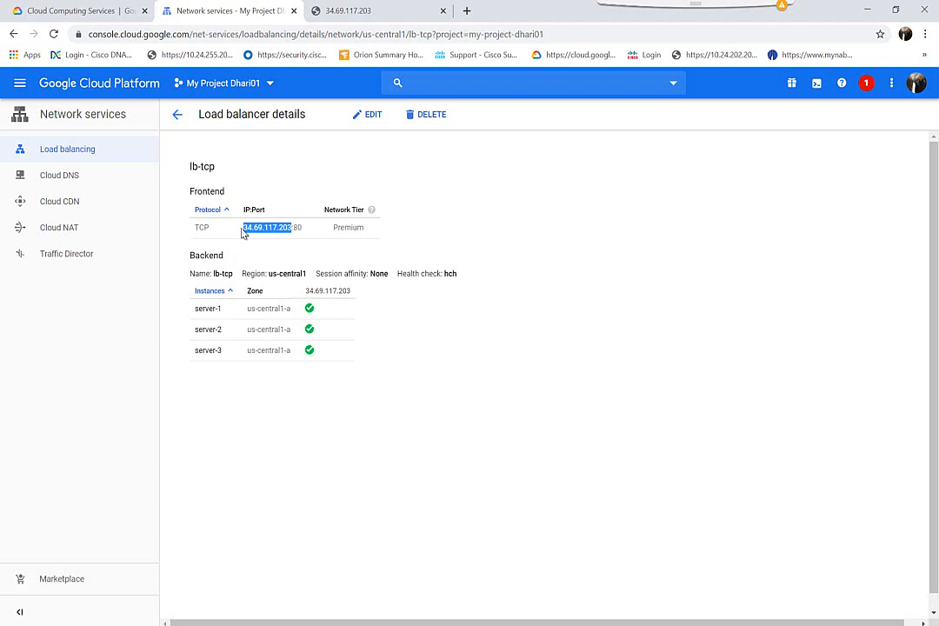
# Step: Check lb-tcp's target pool under Backends, then return to lb-tcp's details
pyautogui.click(177, 114)
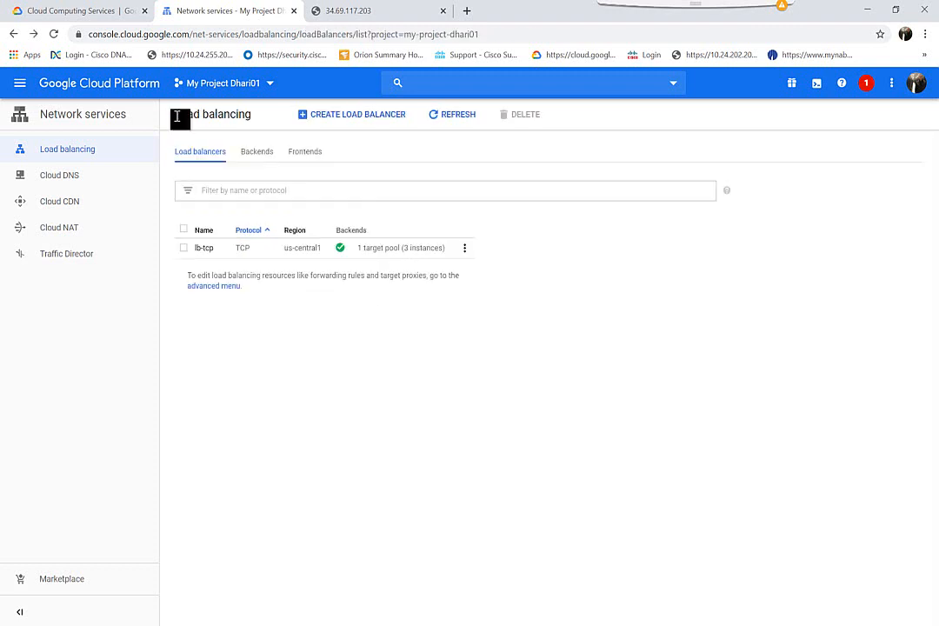
pyautogui.click(257, 153)
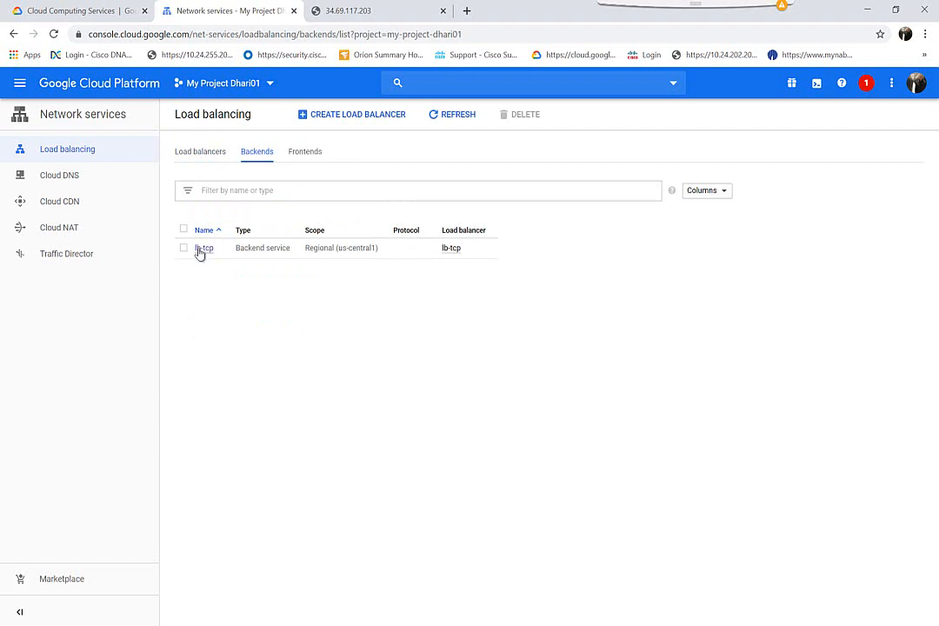
pyautogui.click(205, 250)
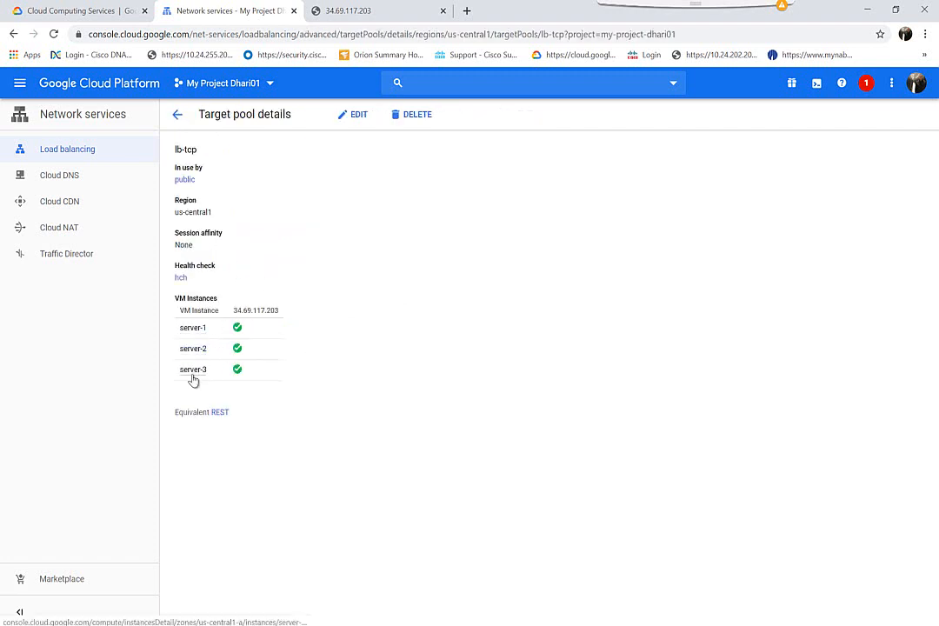
pyautogui.doubleClick(273, 311)
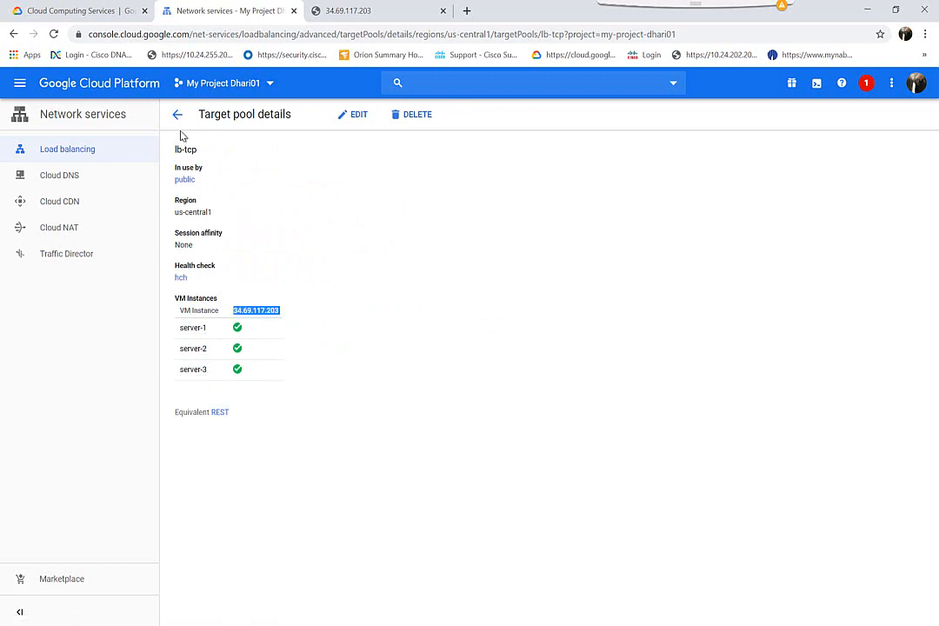
pyautogui.click(179, 122)
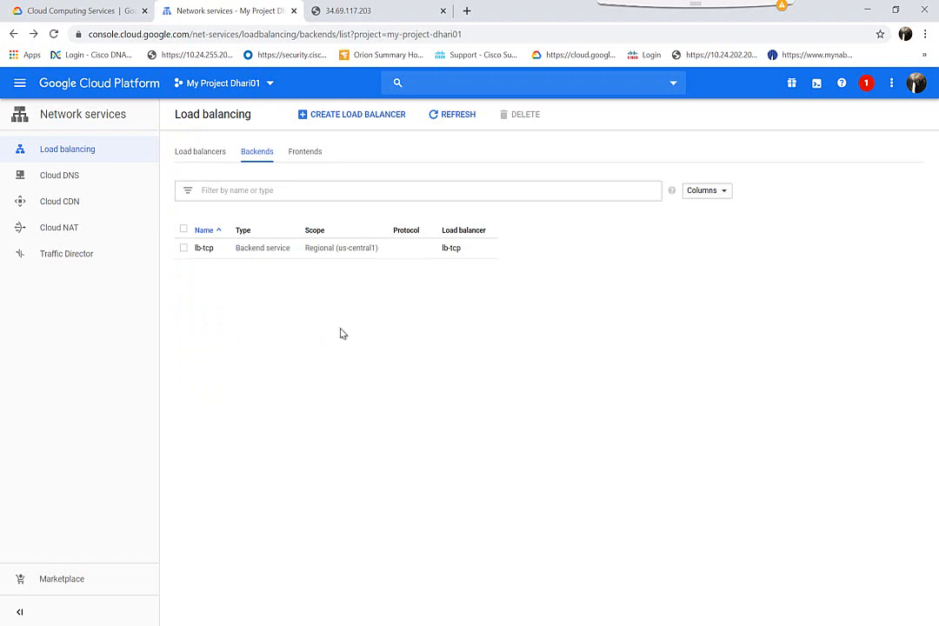
pyautogui.click(191, 154)
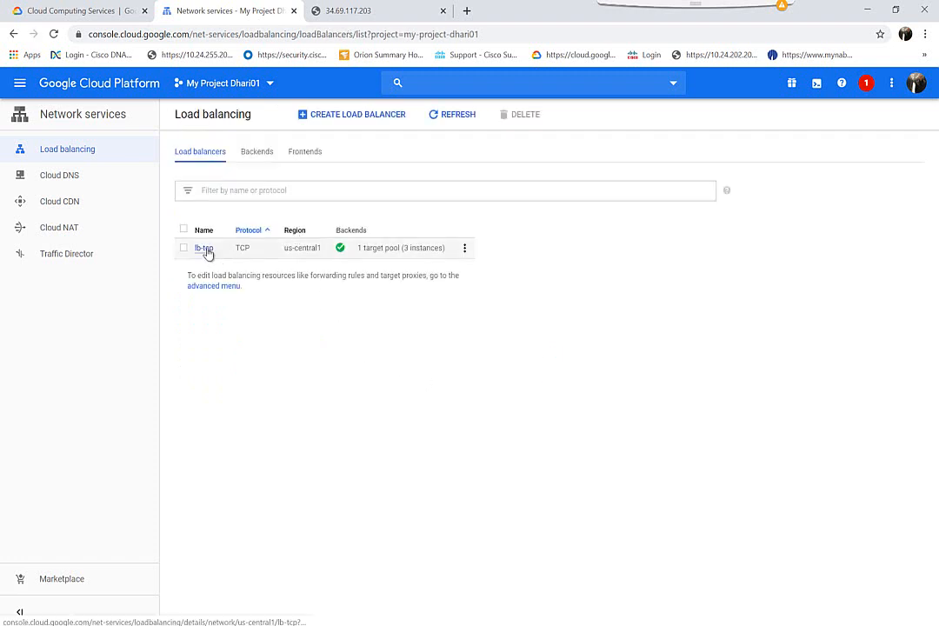
pyautogui.click(206, 250)
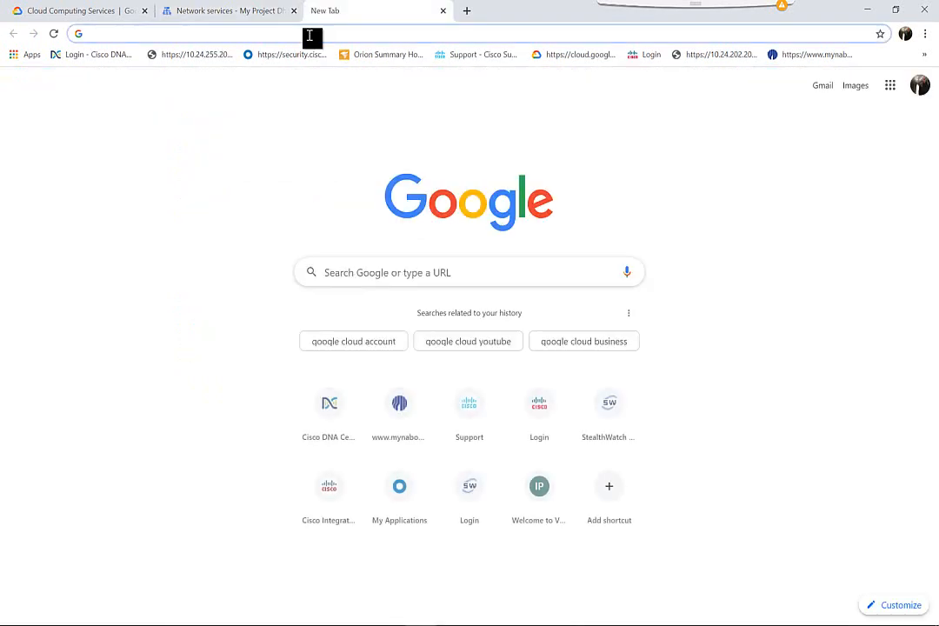
# Step: Load 34.69.117.203 in Chrome and reload until Server-3 answers
pyautogui.hotkey('ctrl', 'v')
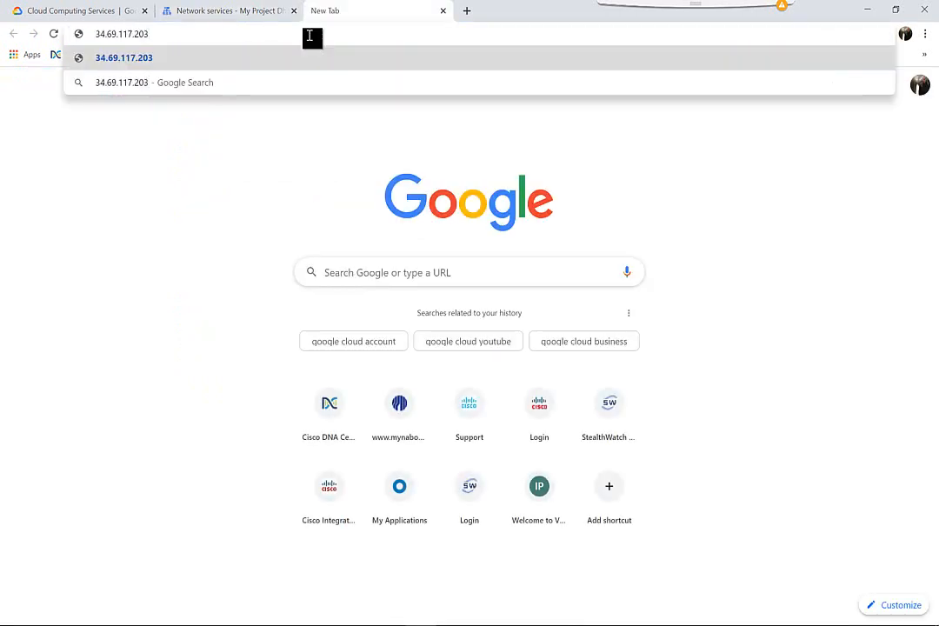
pyautogui.press('Return')
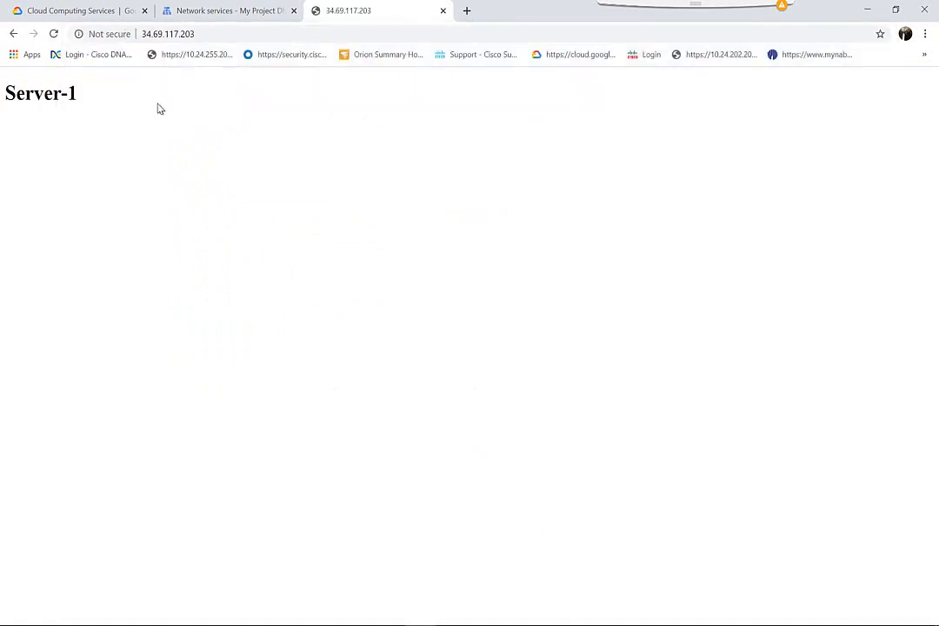
pyautogui.click(56, 34)
pyautogui.moveTo(80, 98); pyautogui.dragTo(2, 94)
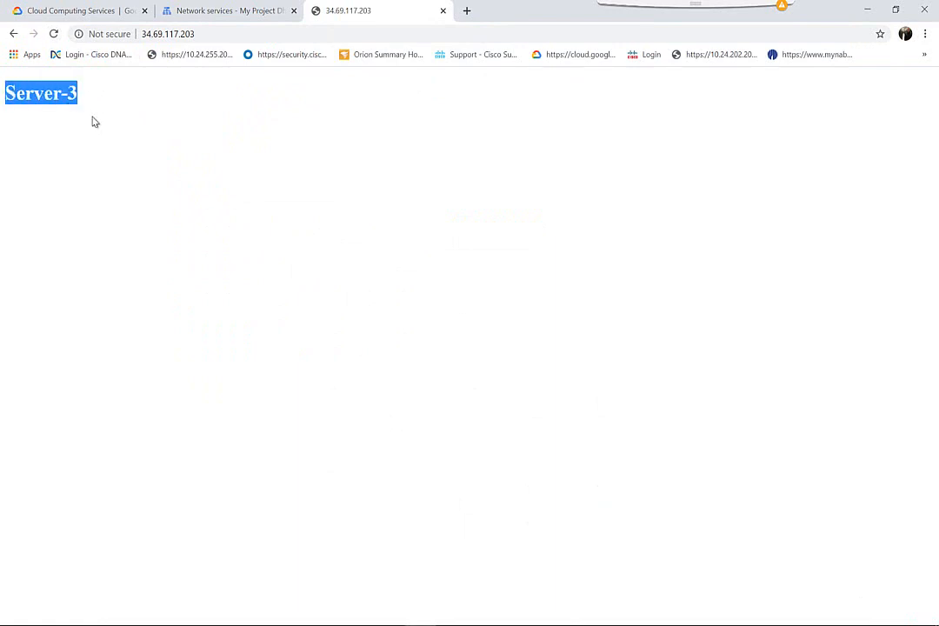
# Step: Keep reloading the page, seeing Server-2, until Server-1 answers again
pyautogui.press('F5')
pyautogui.moveTo(91, 98); pyautogui.dragTo(2, 94)
pyautogui.click(55, 34)
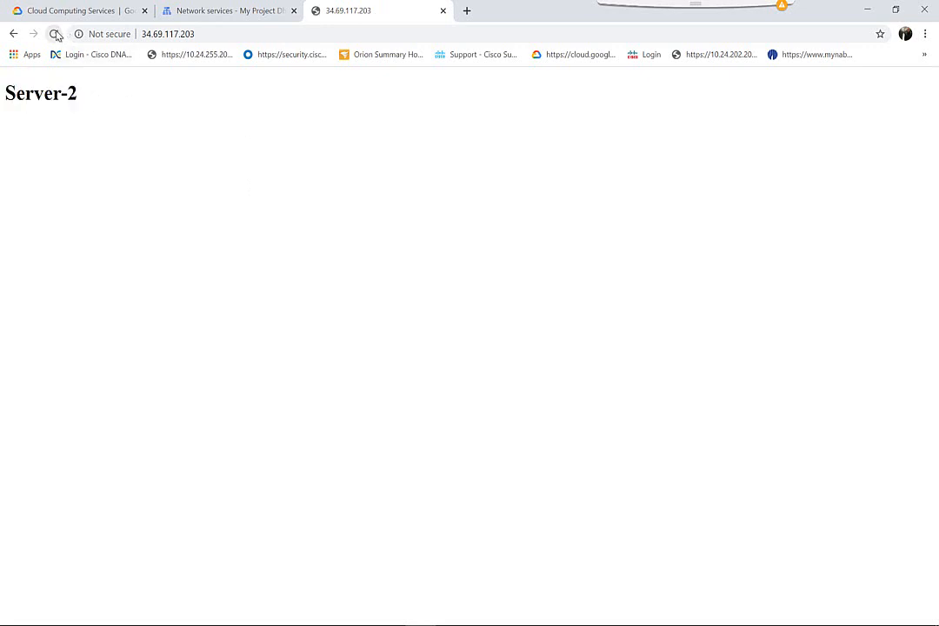
pyautogui.click(55, 33)
pyautogui.click(53, 35)
pyautogui.click(53, 37)
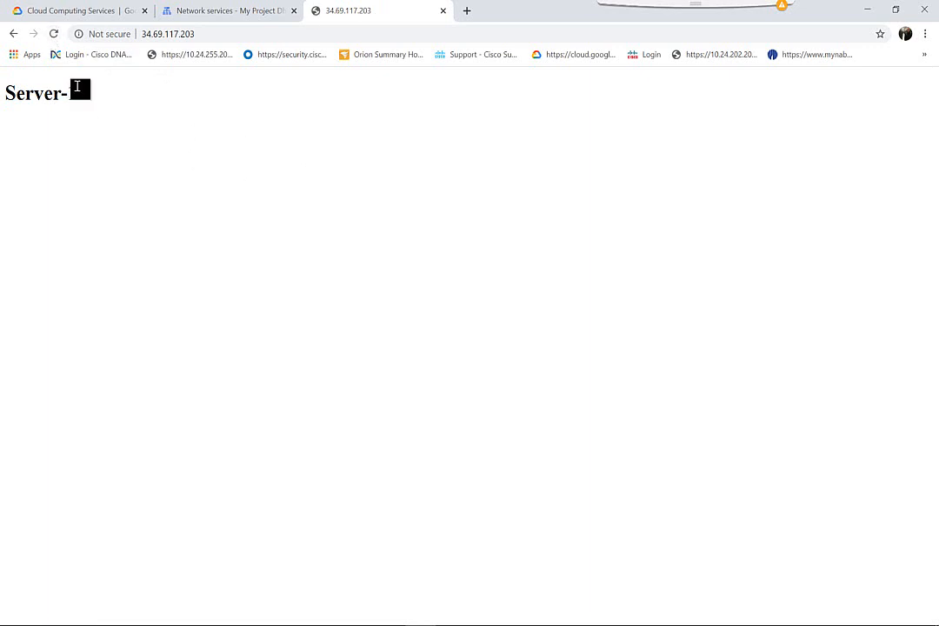